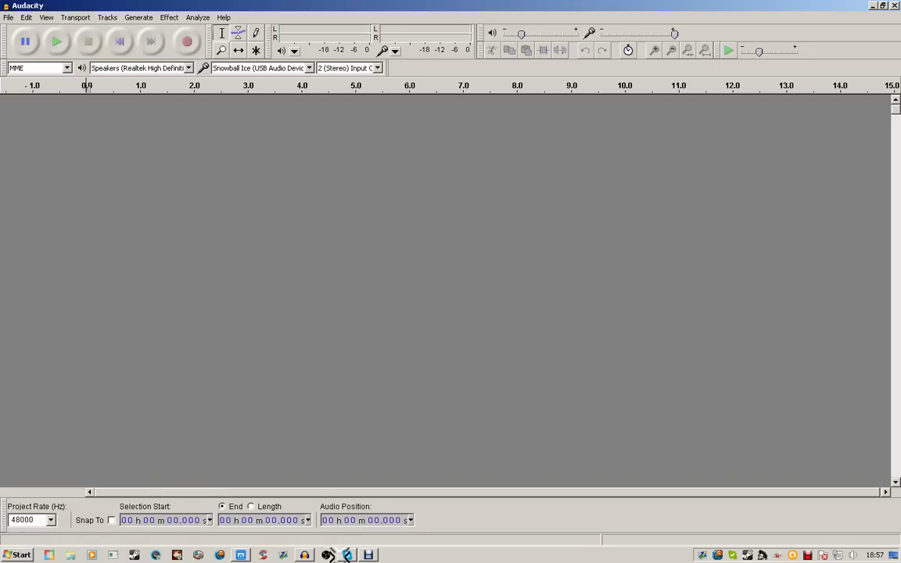
Switch from Audacity's empty 48000 Hz project to the Maxthon browser
click(241, 555)
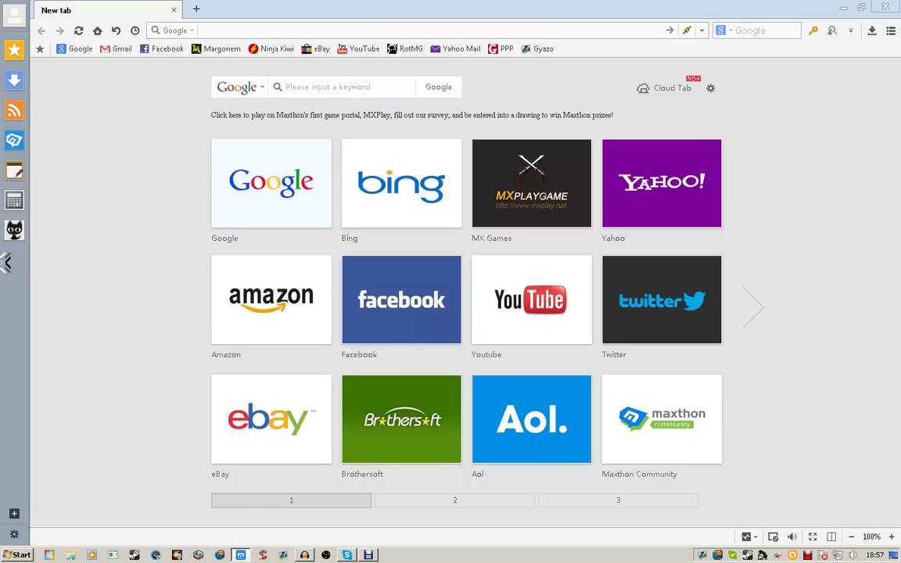
Search Google for 'audacity', then restore and close the browser window
click(262, 32)
text(audacity)
key(Return)
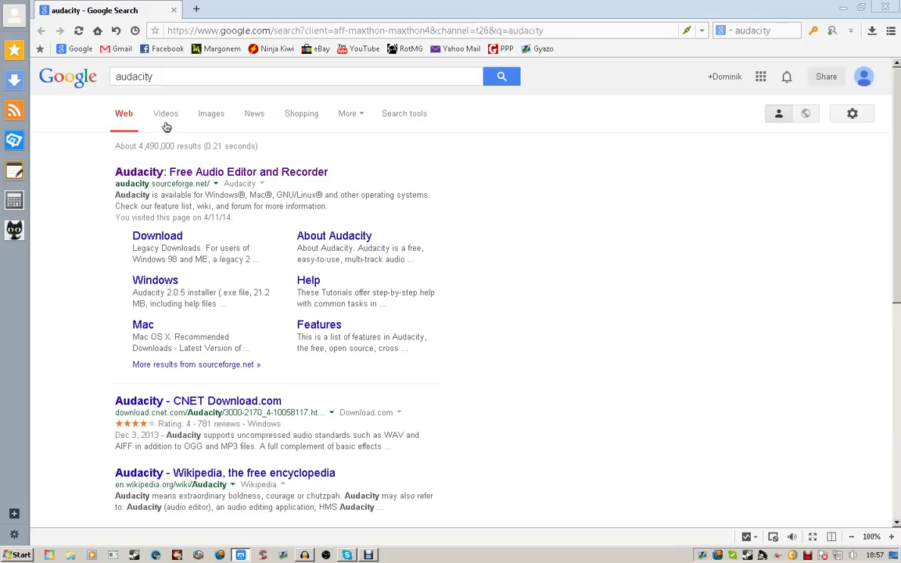
drag(559, 7, 502, 163)
click(738, 166)
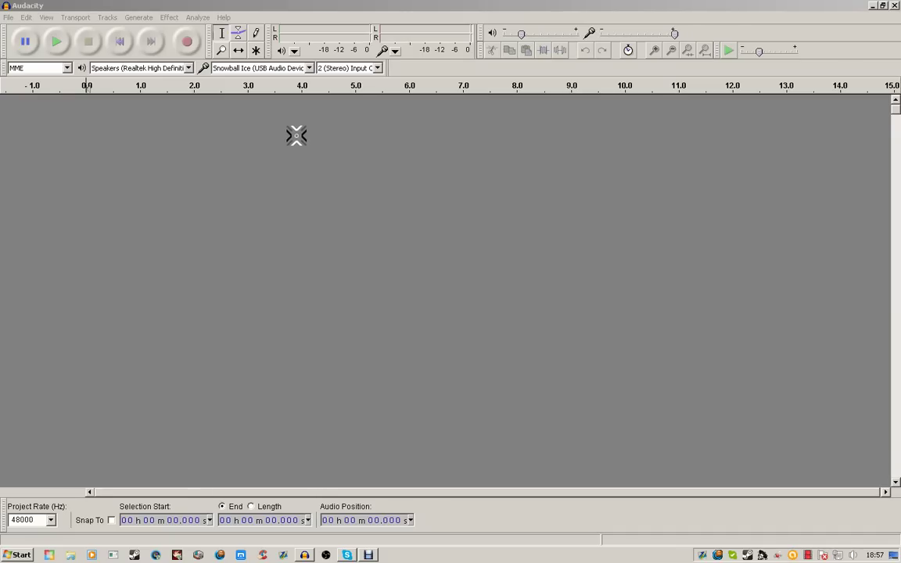
Record about 14 seconds of stereo voice, then play it back from near the start
click(187, 41)
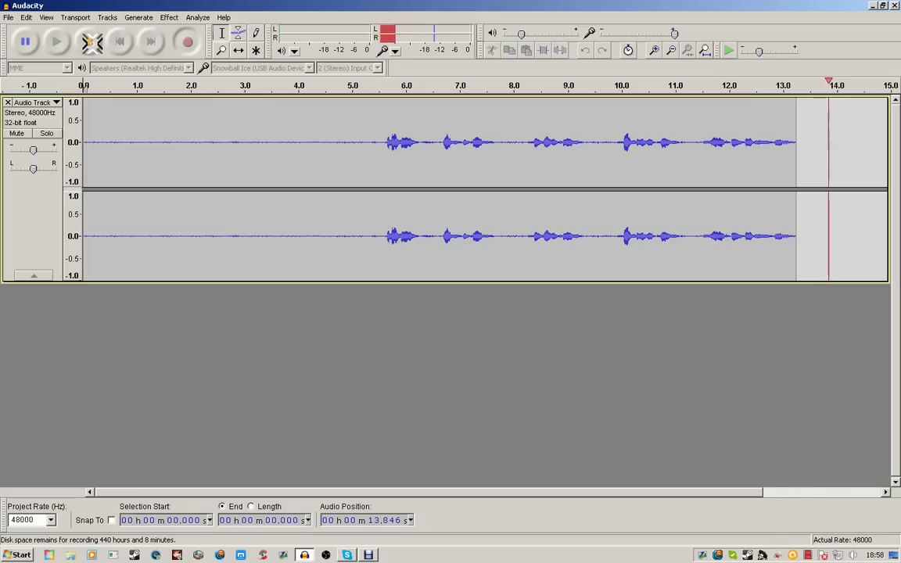
click(89, 41)
click(93, 140)
click(57, 41)
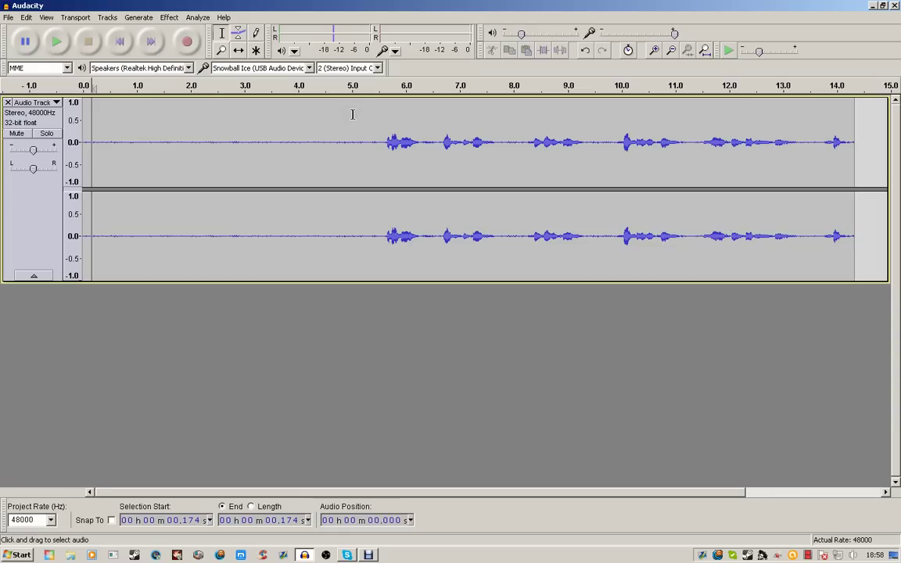
Select the silent 0–5 s opening as the noise sample and bring up the Effect menu
mouse_move(354, 114)
mouse_down()
mouse_move(259, 138)
mouse_move(65, 152)
mouse_up()
click(169, 19)
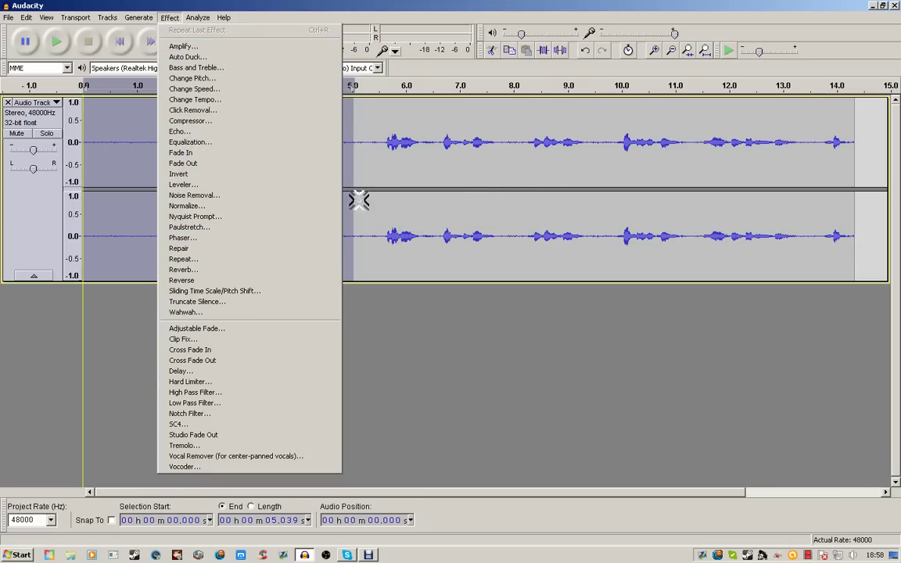
mouse_move(224, 17)
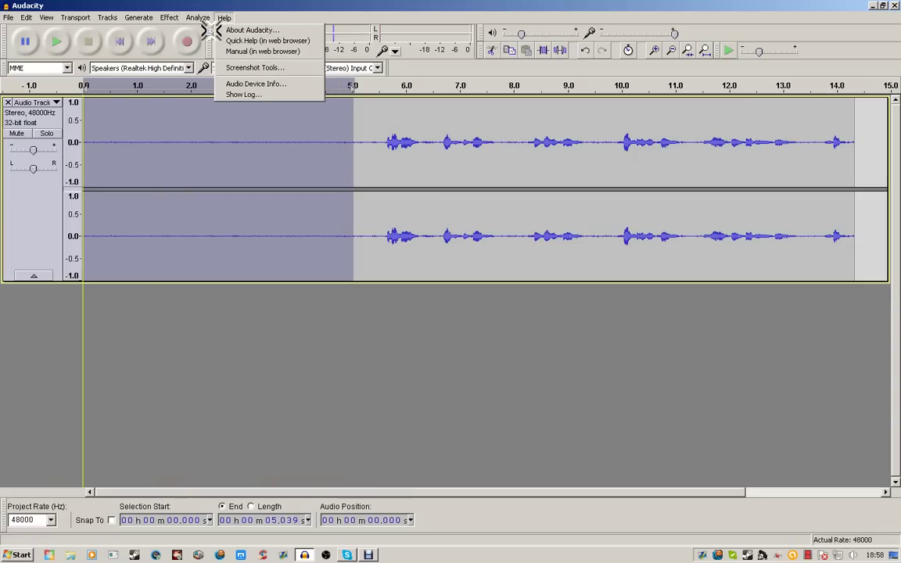
mouse_move(164, 19)
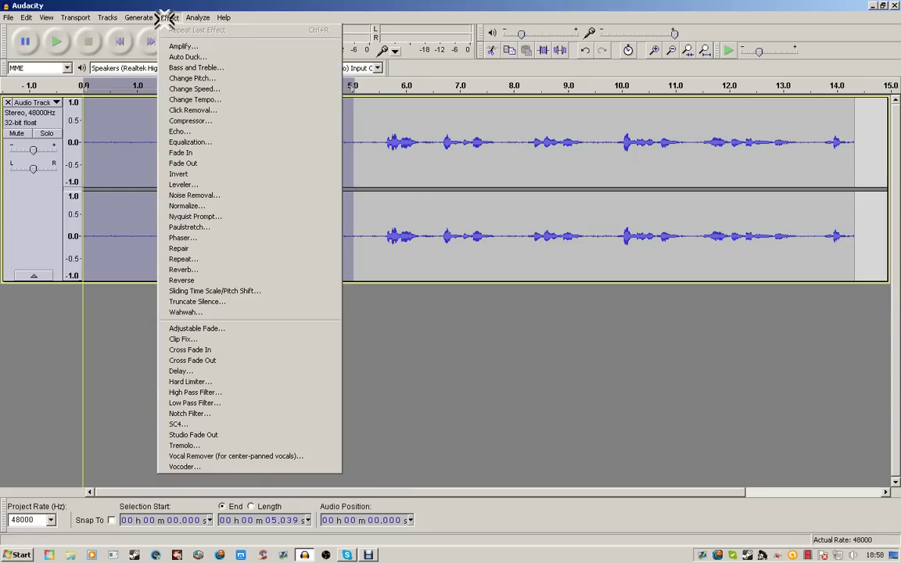
Capture the silent opening as a noise profile, then apply 36 dB Noise Removal to the whole track
click(213, 195)
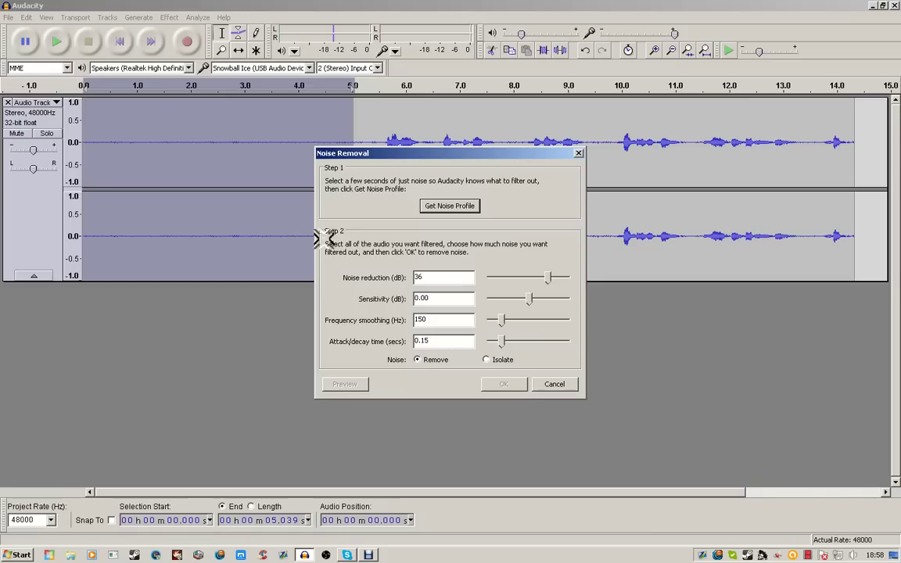
click(440, 205)
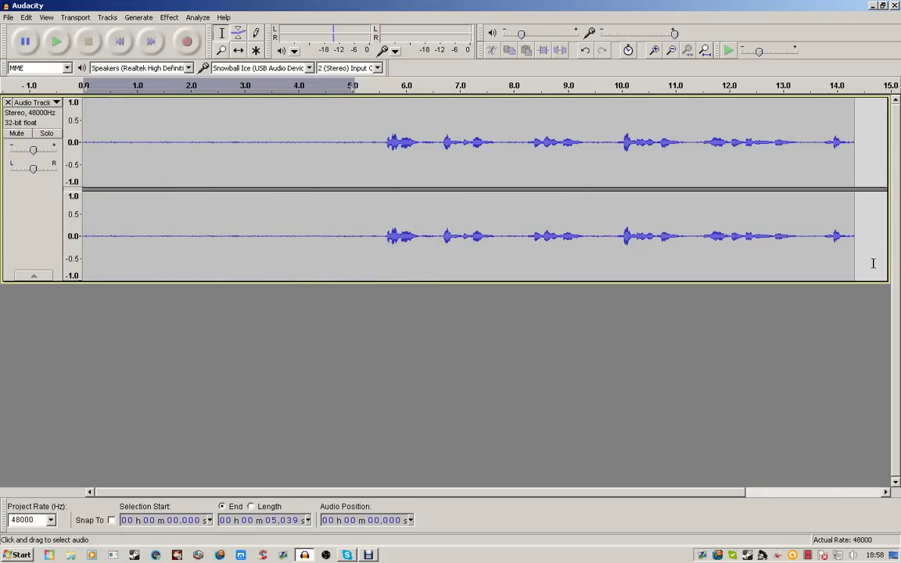
click(24, 200)
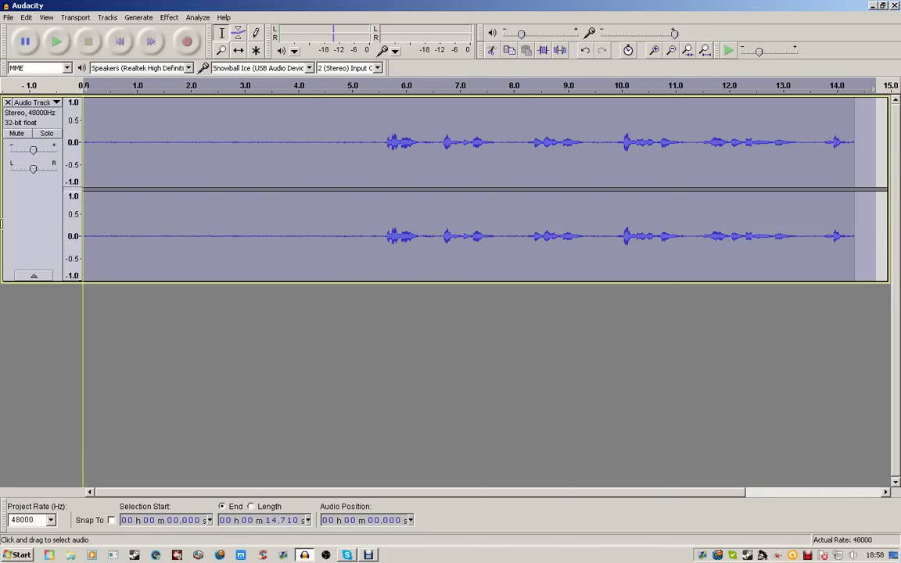
click(169, 18)
click(216, 195)
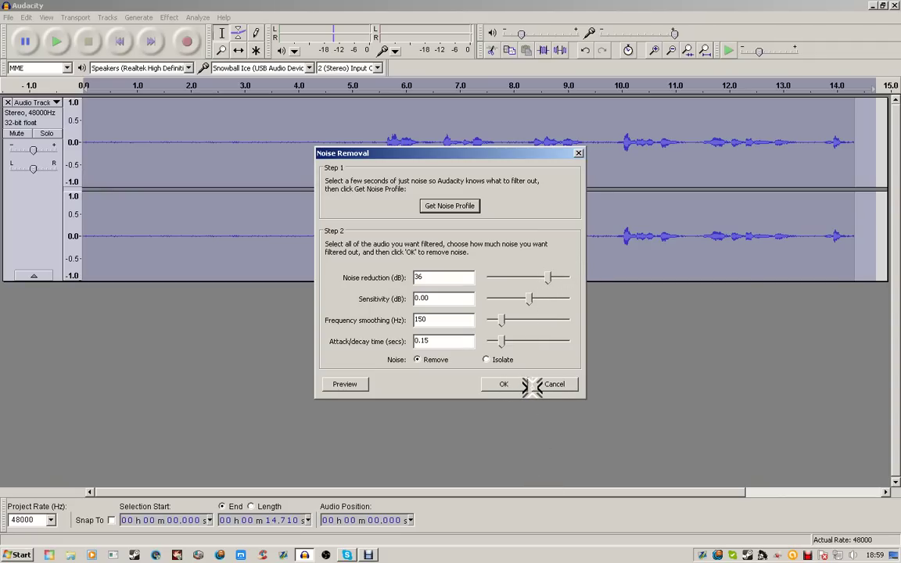
click(504, 385)
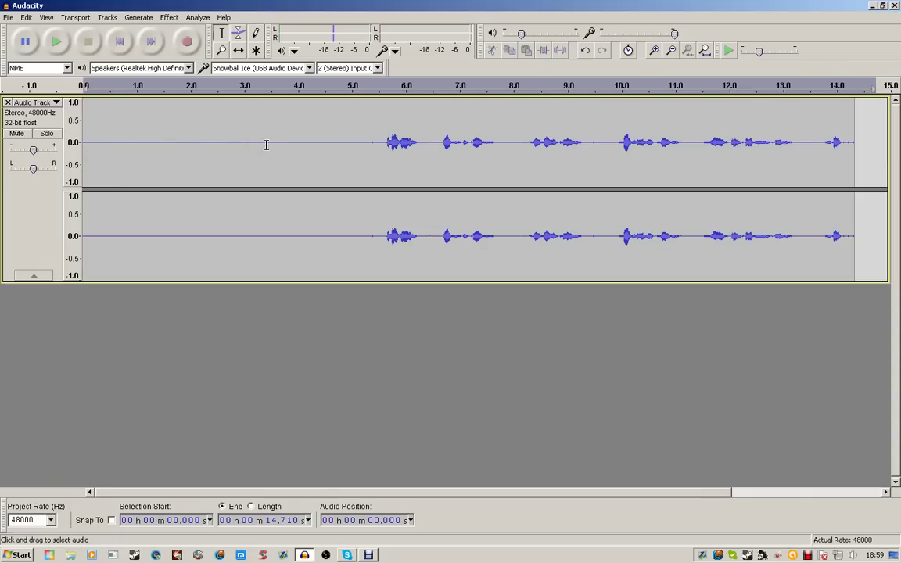
click(242, 144)
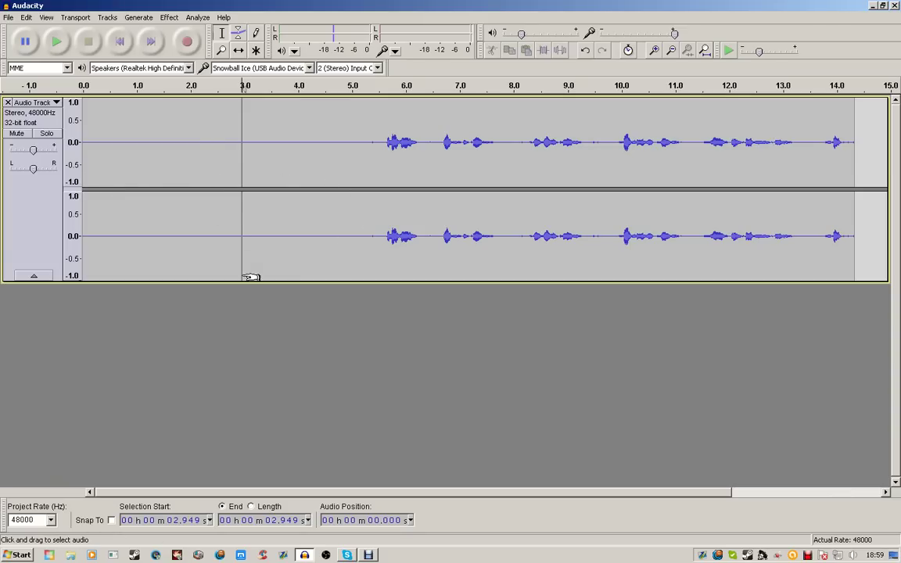
click(66, 48)
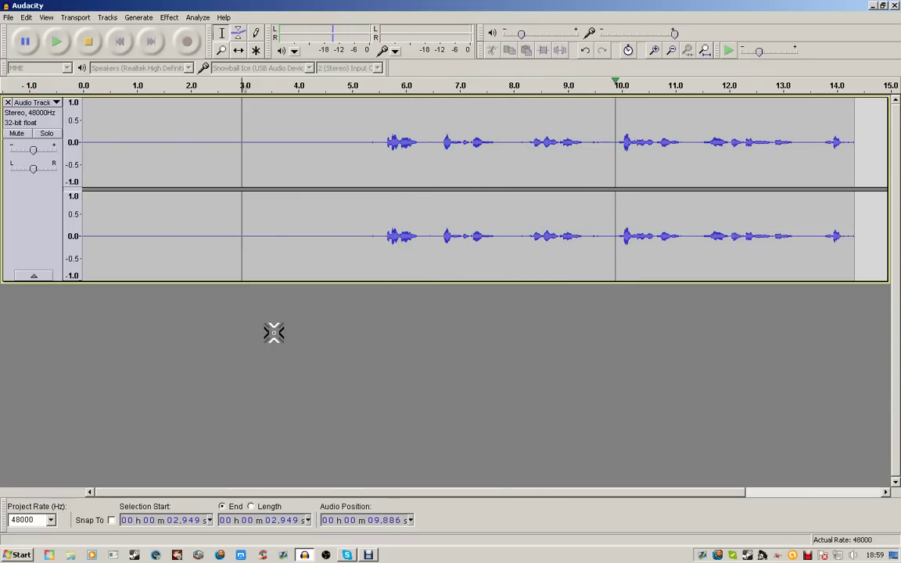
click(88, 43)
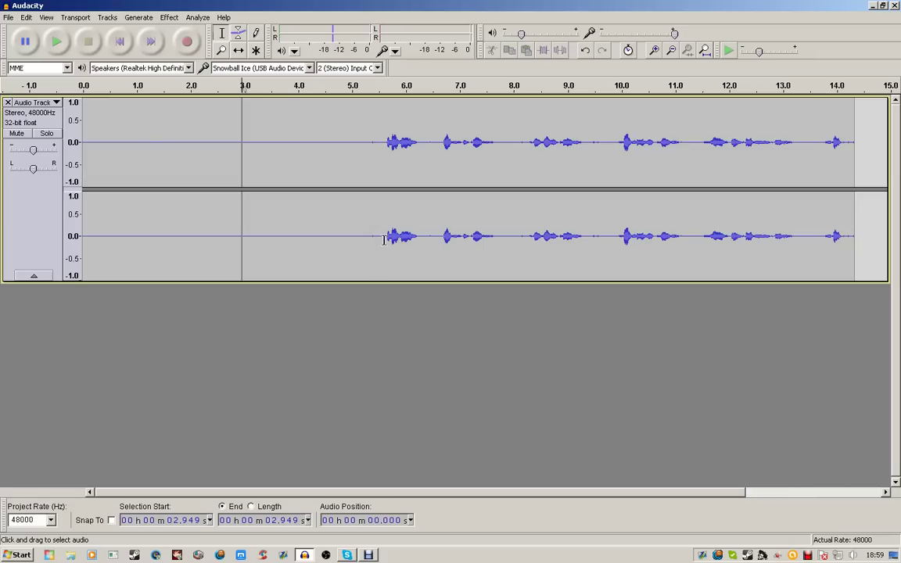
Delete the silent opening up to 5.468 s, pauses near 3.94, 5.5, 2.64, 0.93 s, and trailing silence
drag(377, 236, 78, 250)
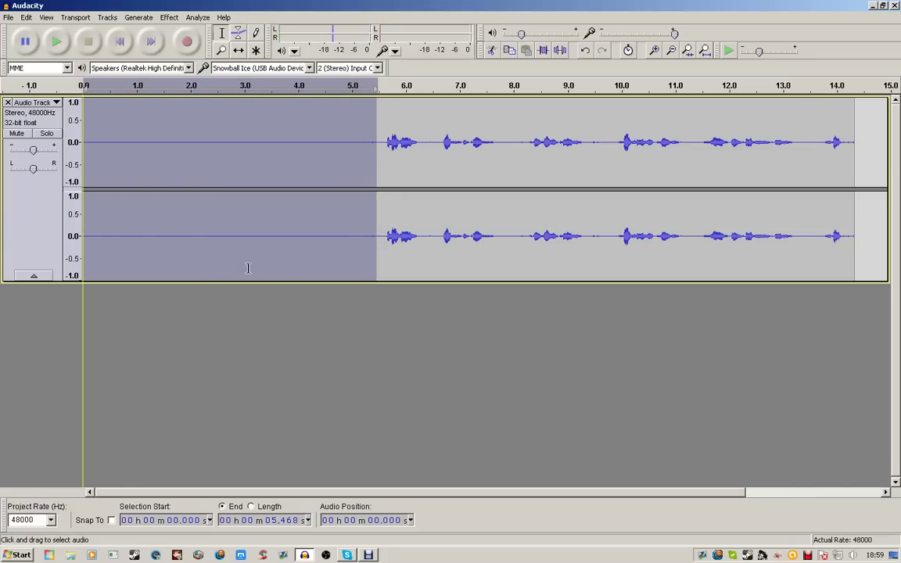
key(Delete)
drag(297, 235, 309, 236)
key(Delete)
drag(379, 236, 386, 237)
key(Delete)
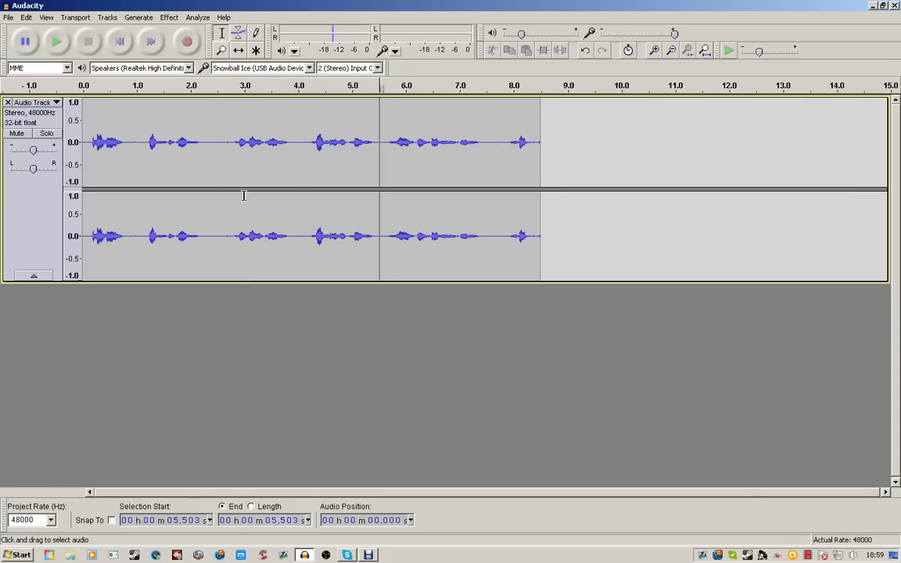
drag(232, 149, 227, 149)
key(Delete)
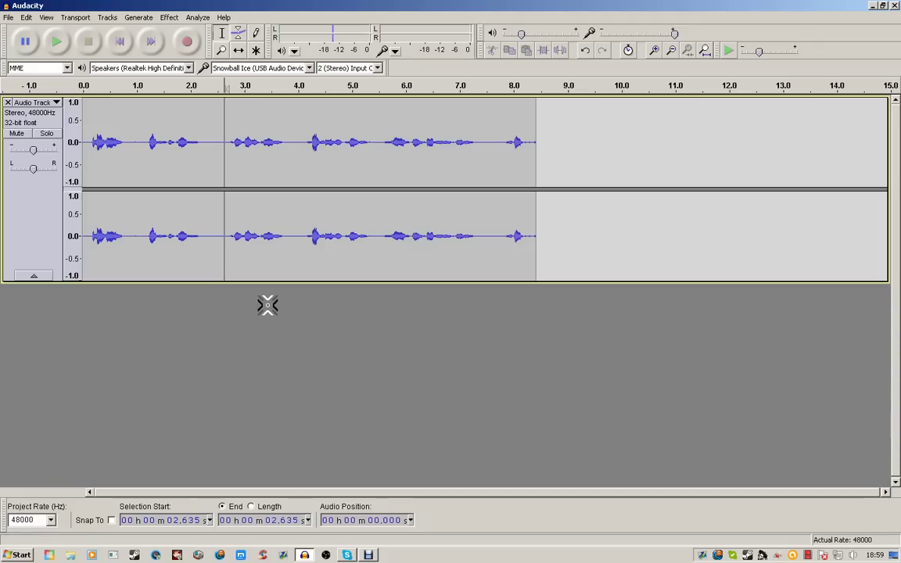
drag(133, 141, 141, 142)
key(Delete)
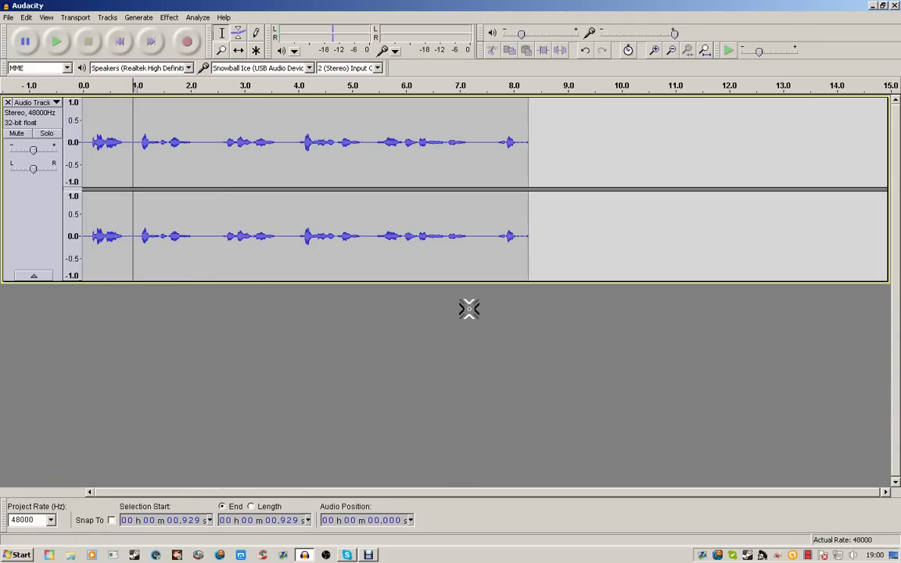
drag(517, 143, 527, 147)
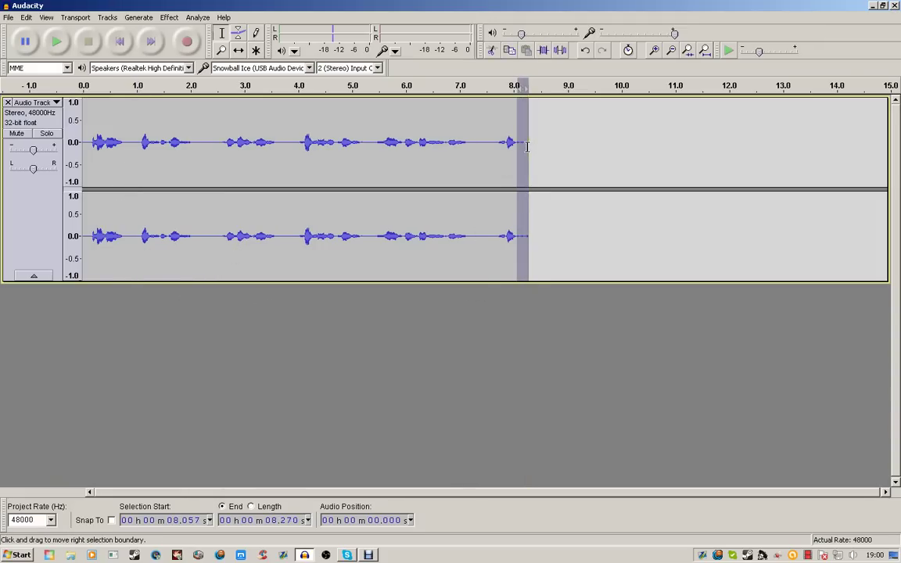
key(Delete)
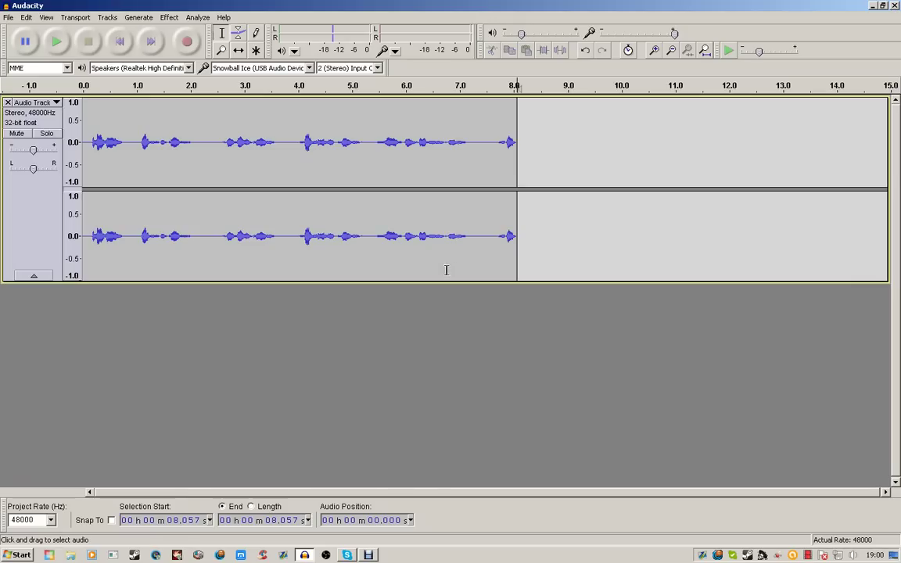
Trim further short pauses near 5.19, 7.105, 2.18, 0.85, 3.40, 3.04 and 6.2 s
drag(367, 233, 362, 245)
key(Delete)
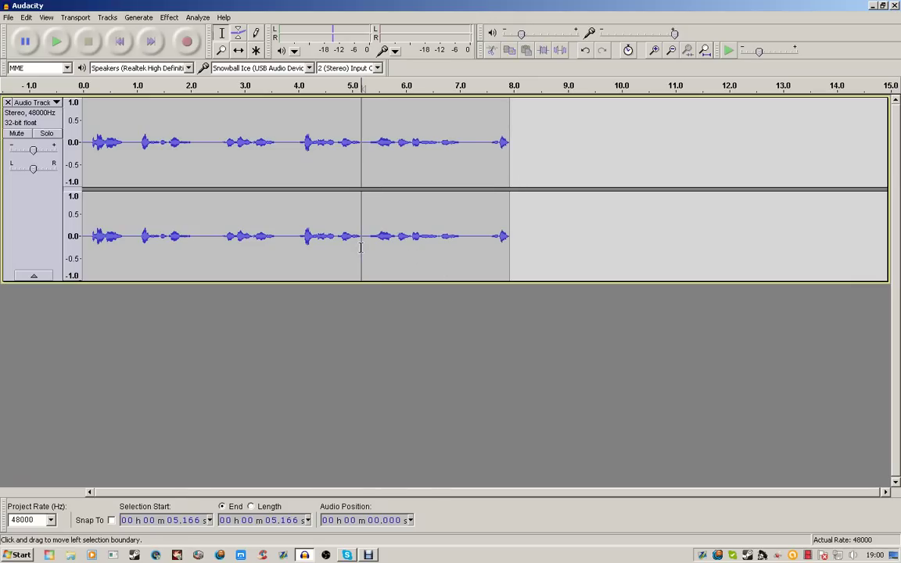
drag(467, 228, 485, 231)
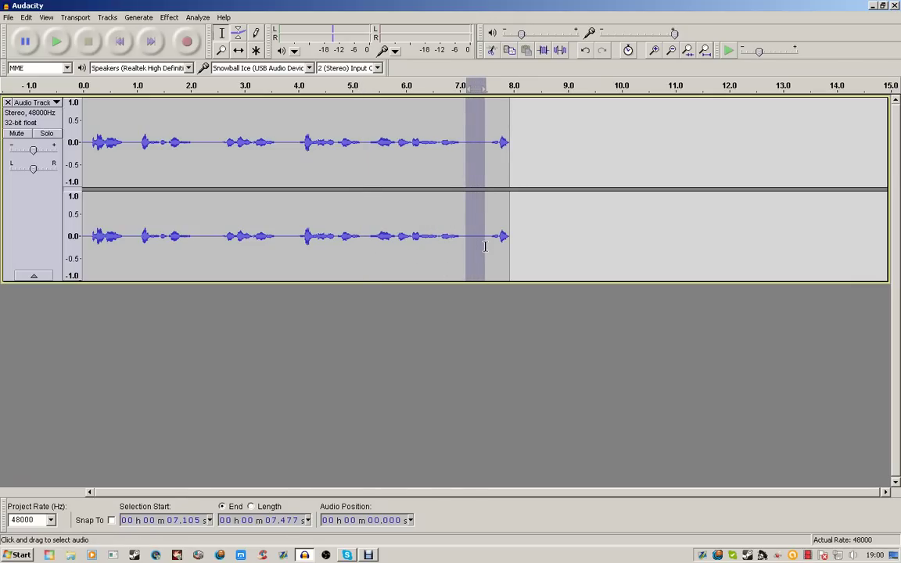
key(Delete)
drag(201, 237, 275, 237)
key(Delete)
key(Delete)
drag(134, 239, 187, 241)
key(Delete)
key(Delete)
key(Delete)
click(127, 243)
key(Delete)
drag(246, 242, 251, 241)
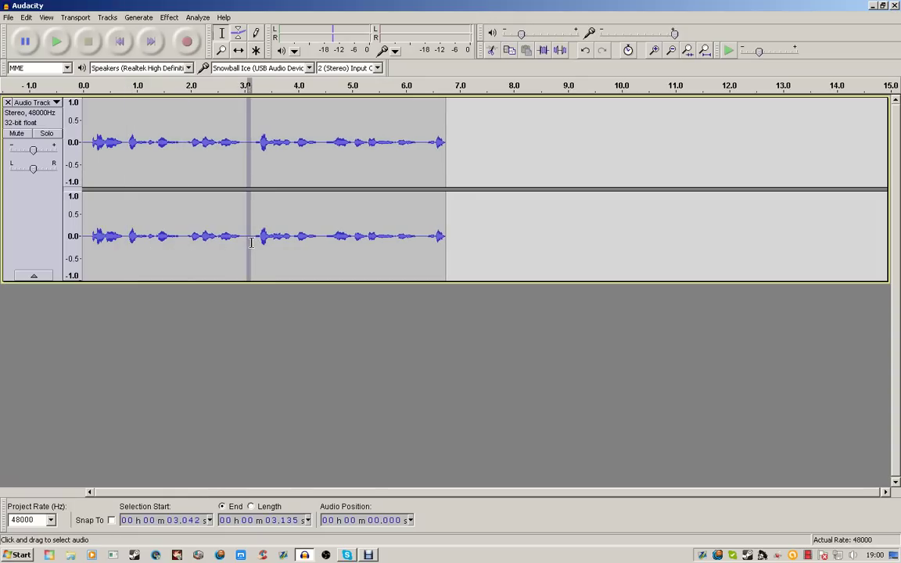
key(Delete)
drag(416, 240, 421, 239)
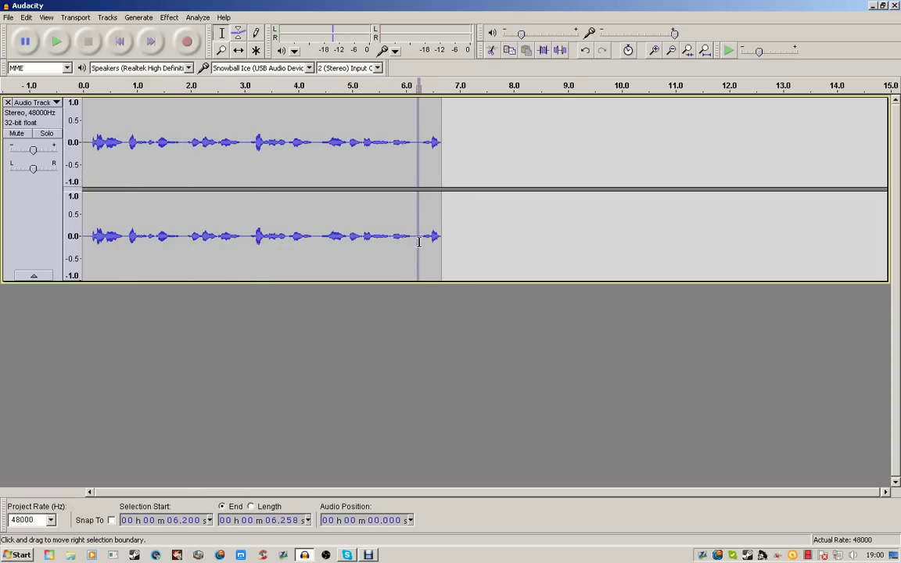
key(Delete)
click(88, 146)
Play the trimmed clip, then normalize it to a -1.0 dB peak with DC offset removed
click(60, 44)
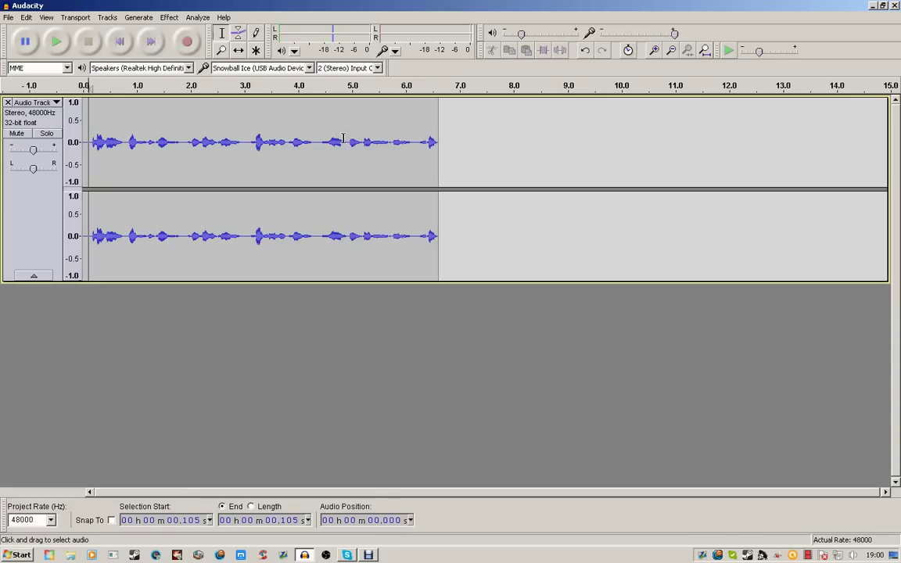
click(171, 17)
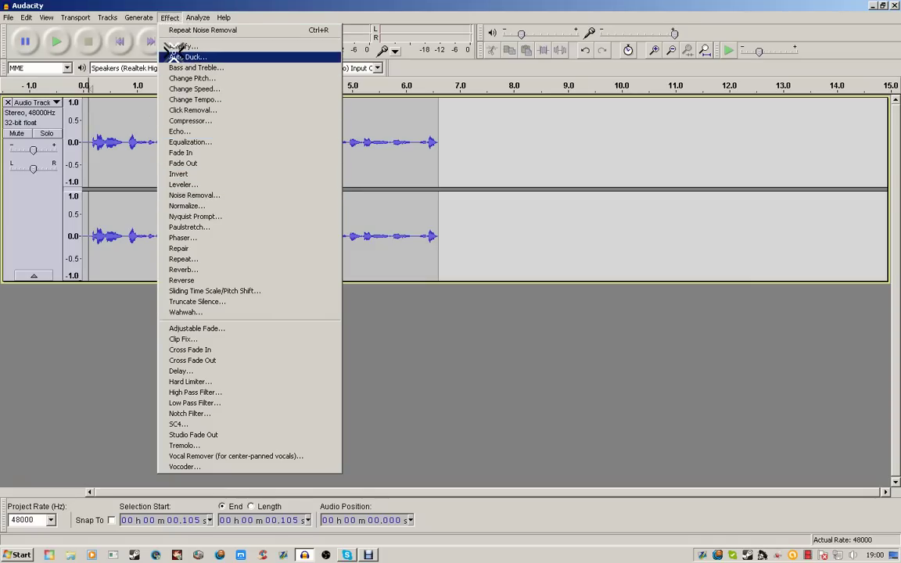
click(229, 206)
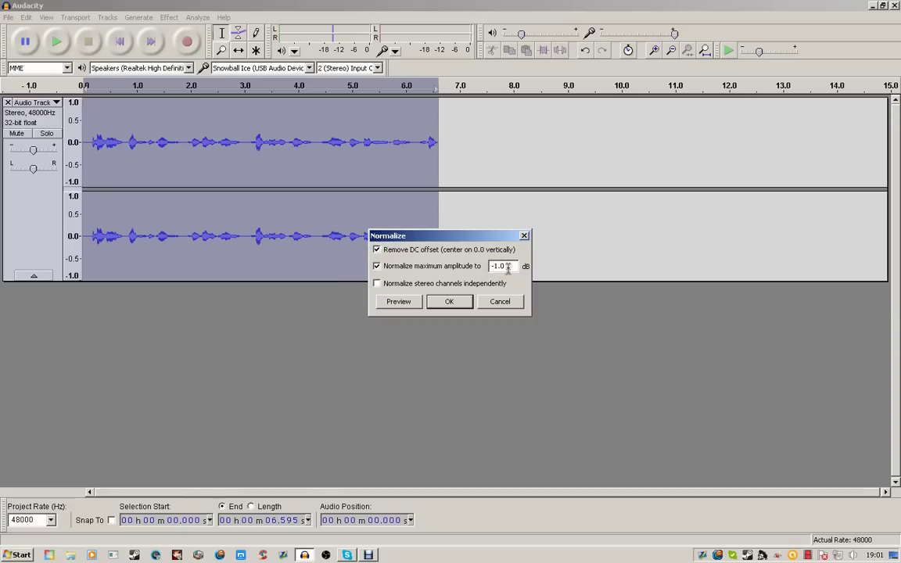
click(452, 302)
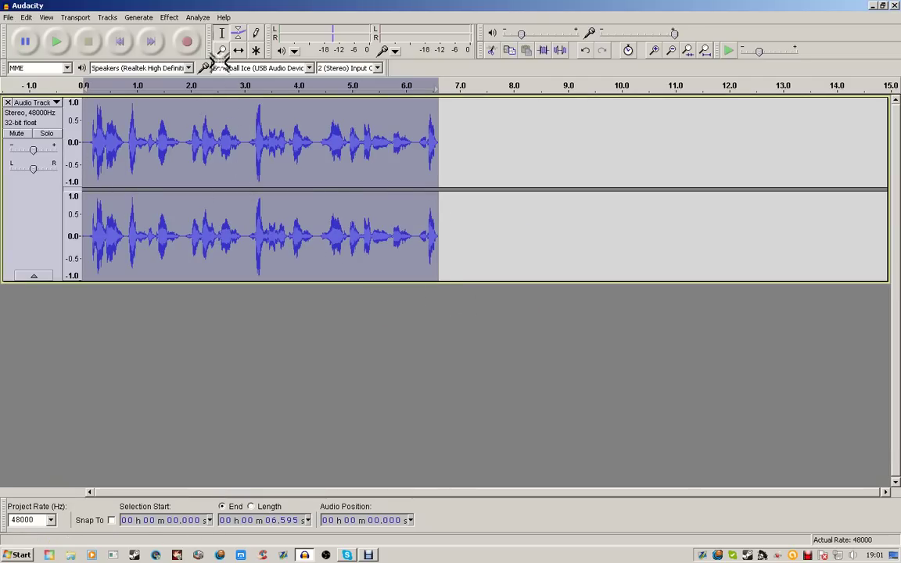
Select the clip from 0 to 7 s and compress it at -15 dB threshold, 2:1 ratio
click(470, 342)
drag(505, 234, 78, 235)
drag(460, 258, 24, 270)
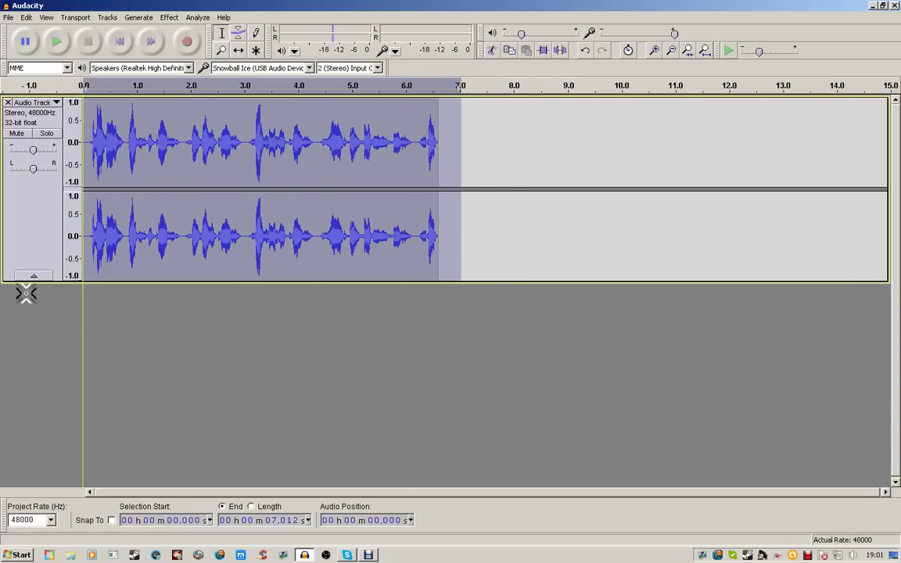
click(170, 17)
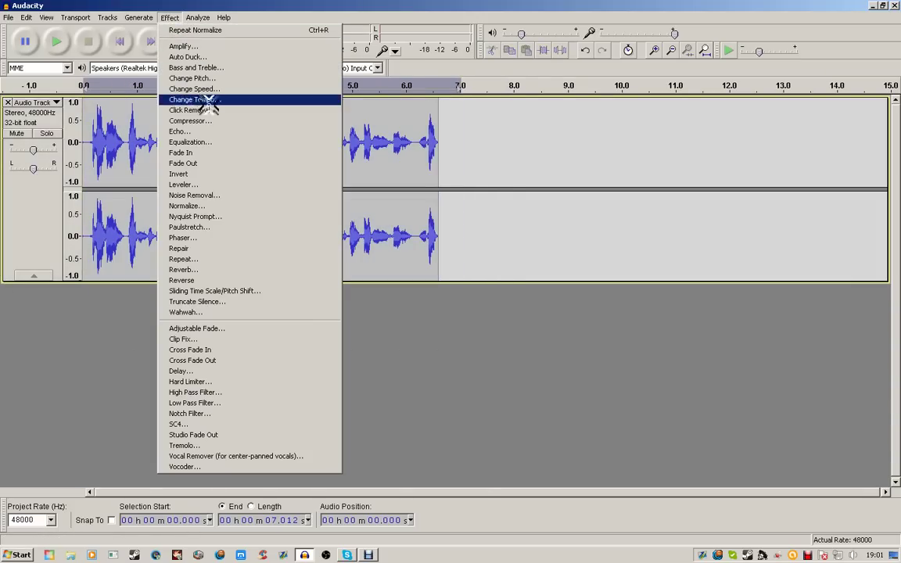
click(192, 121)
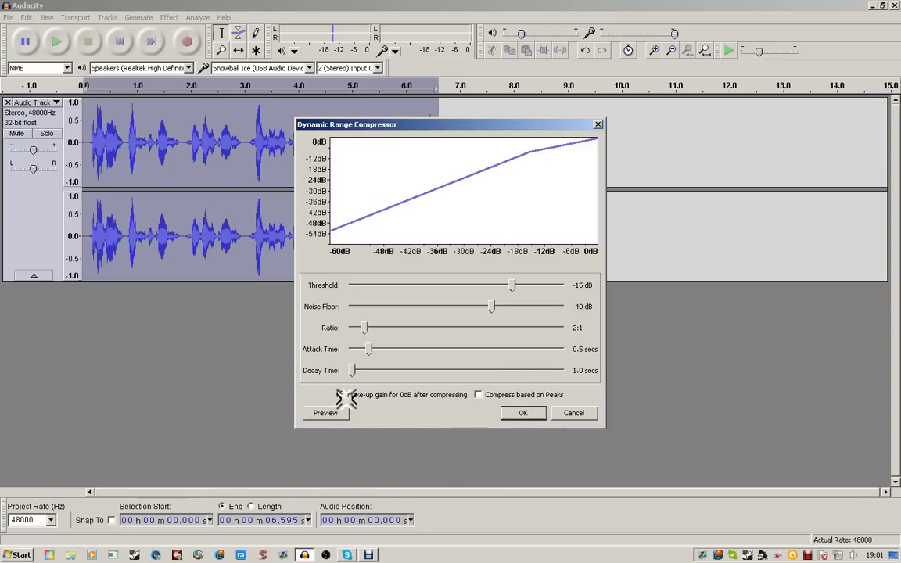
click(523, 412)
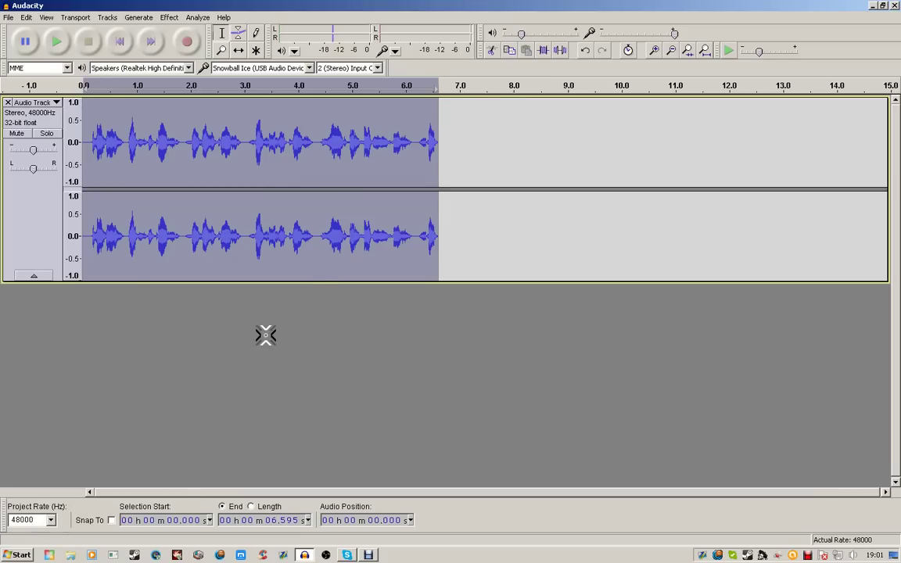
Run Equalization with the Bass Boost curve on the 6.6-second voice clip
click(171, 18)
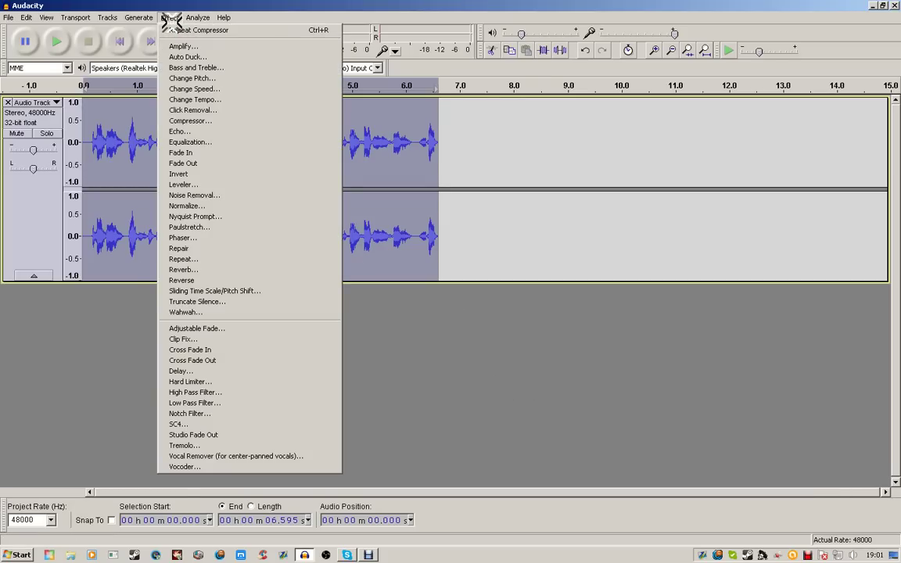
click(214, 142)
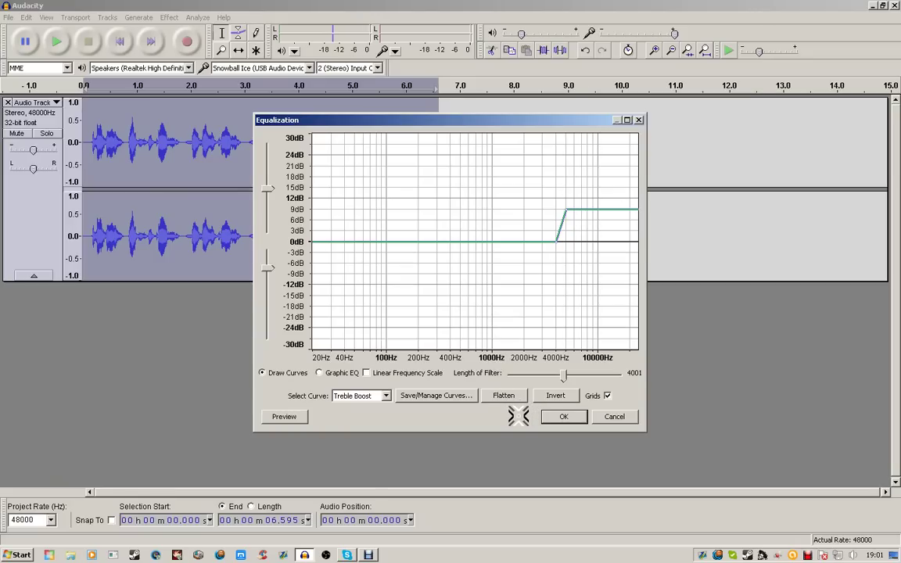
click(352, 396)
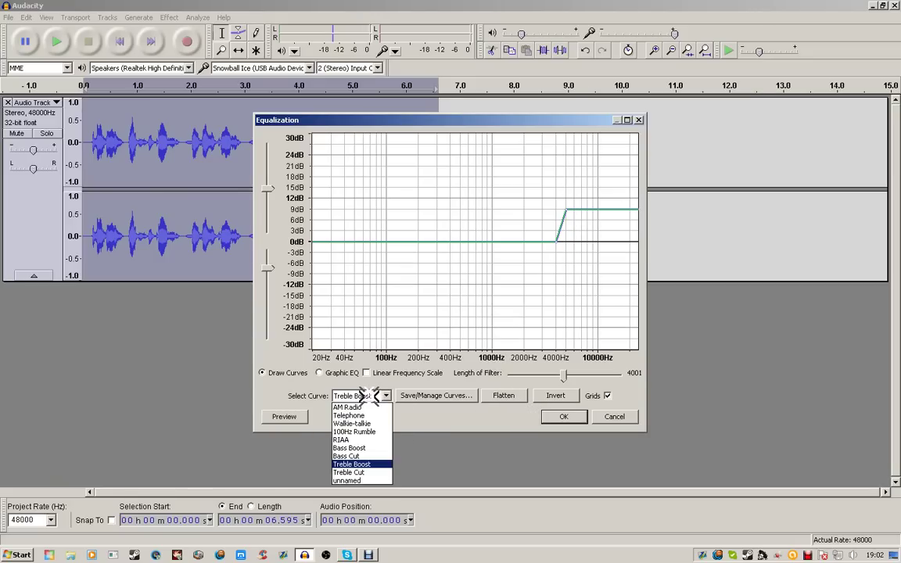
click(374, 448)
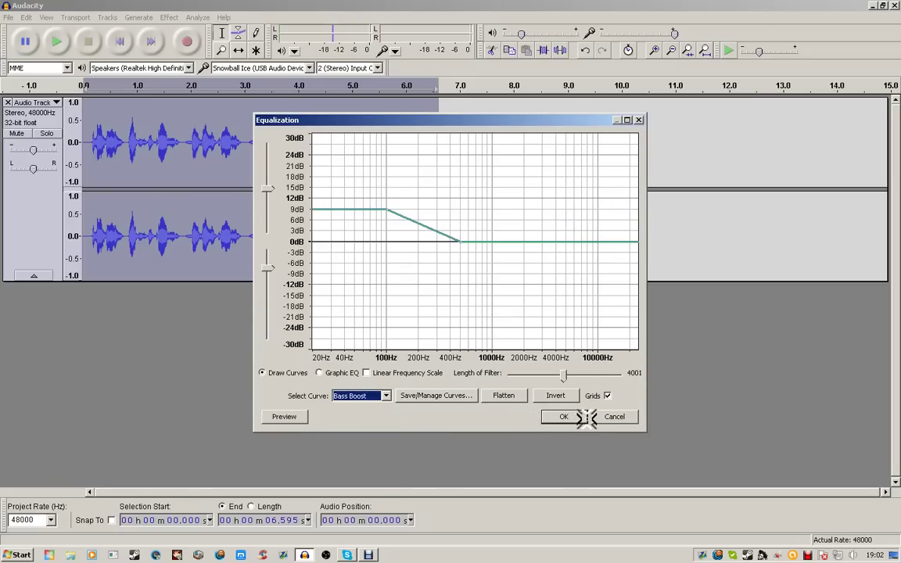
click(575, 417)
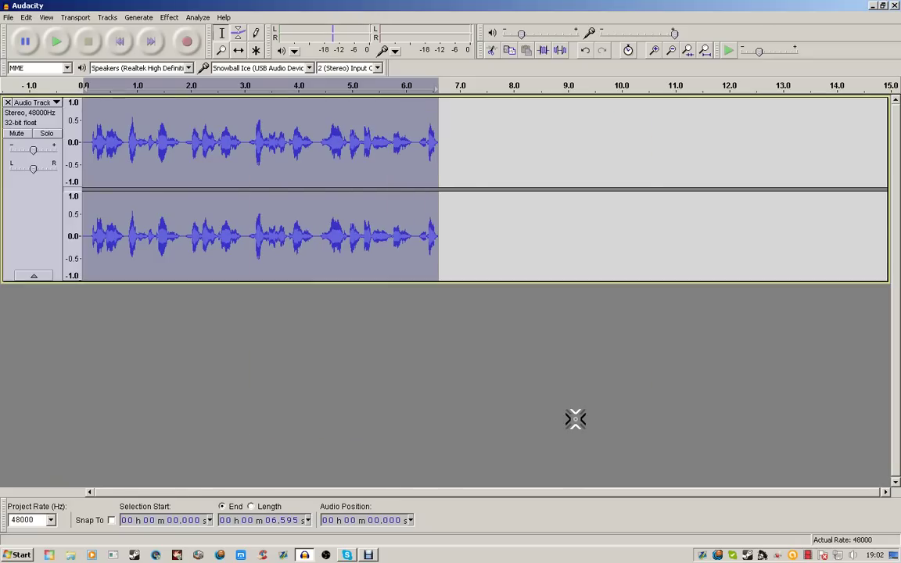
Run Equalization again with the Treble Boost curve on the 6.6-second clip
click(168, 17)
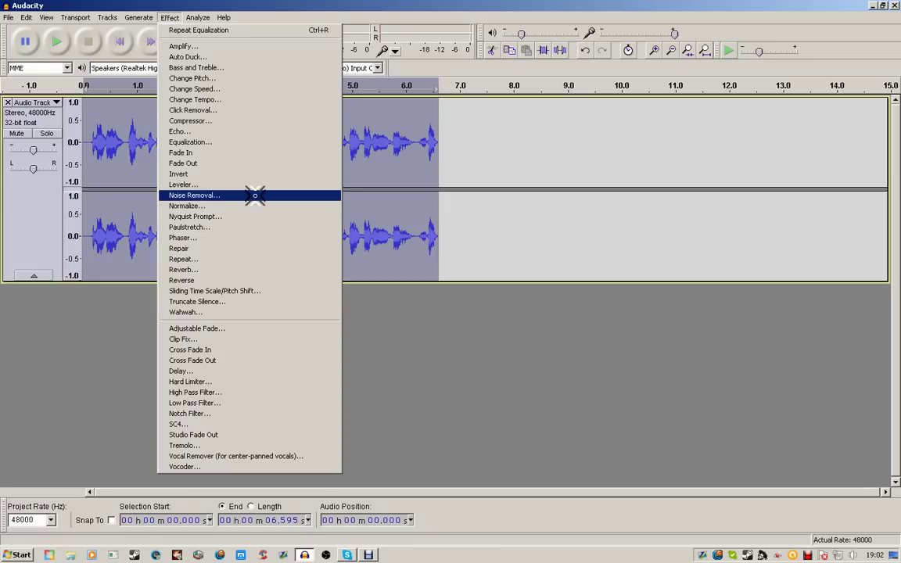
click(196, 142)
click(383, 396)
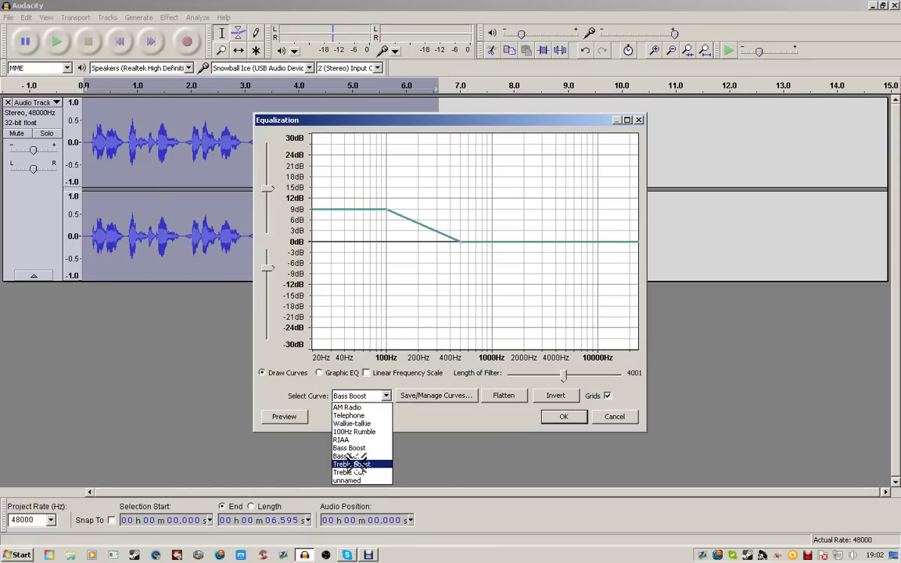
click(326, 417)
click(384, 396)
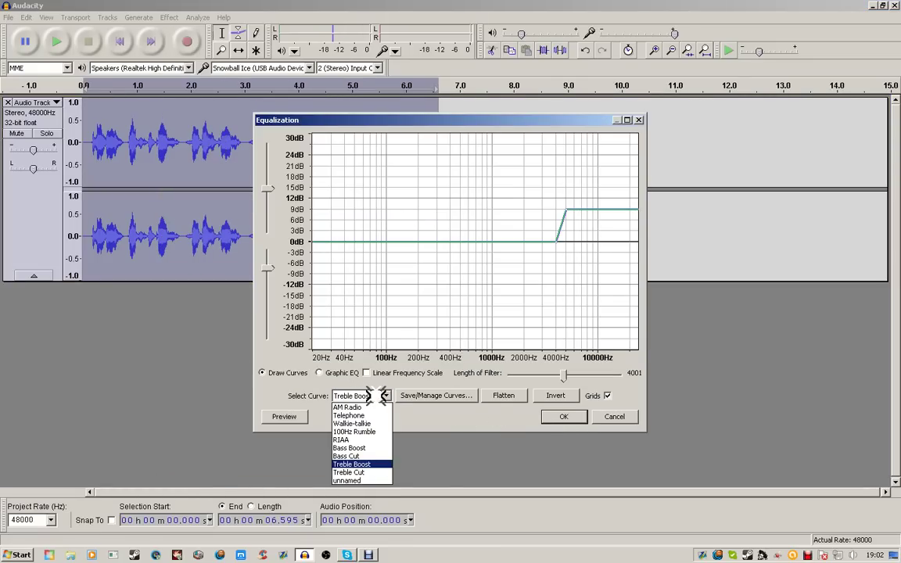
click(384, 396)
click(563, 418)
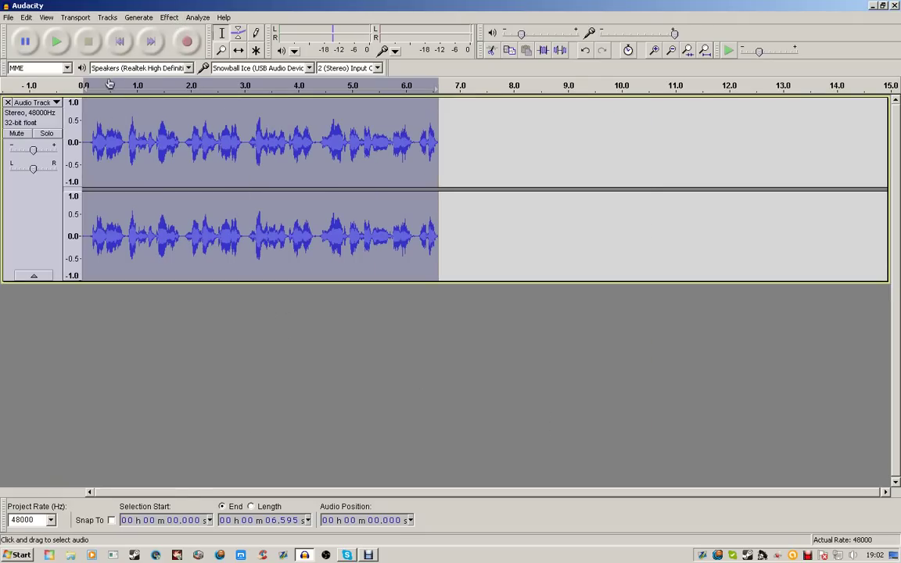
Apply Normalize to the processed voice track with the default settings
click(169, 17)
click(219, 206)
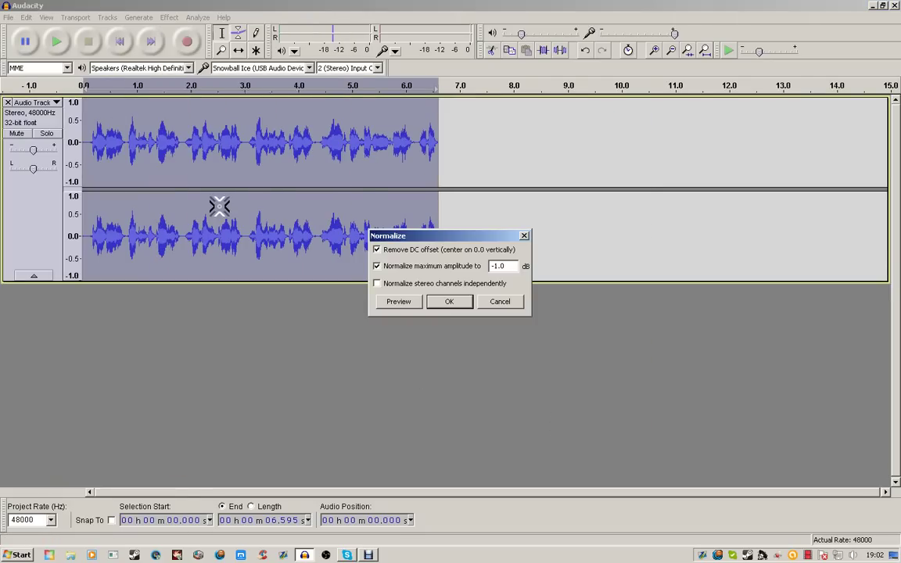
click(453, 303)
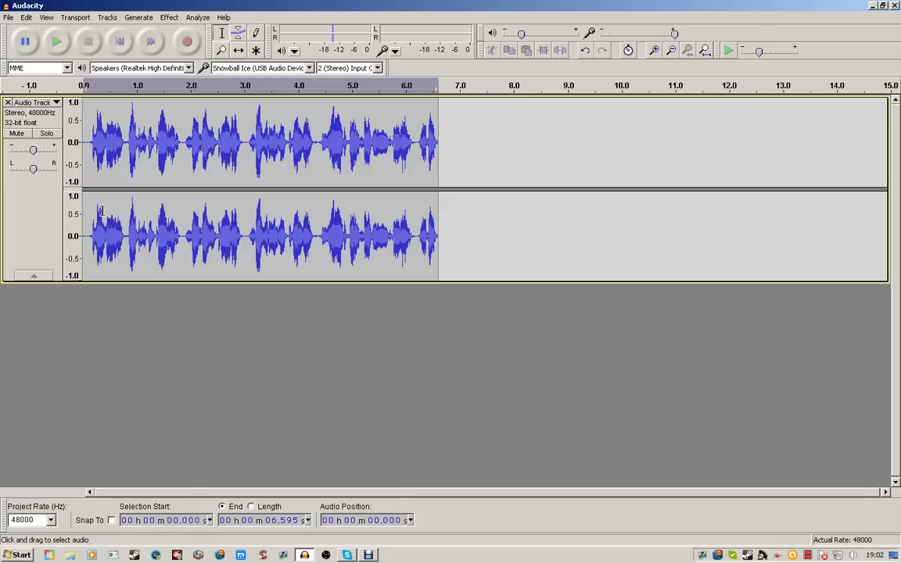
Play the normalized clip back from near its start to check the result
click(86, 163)
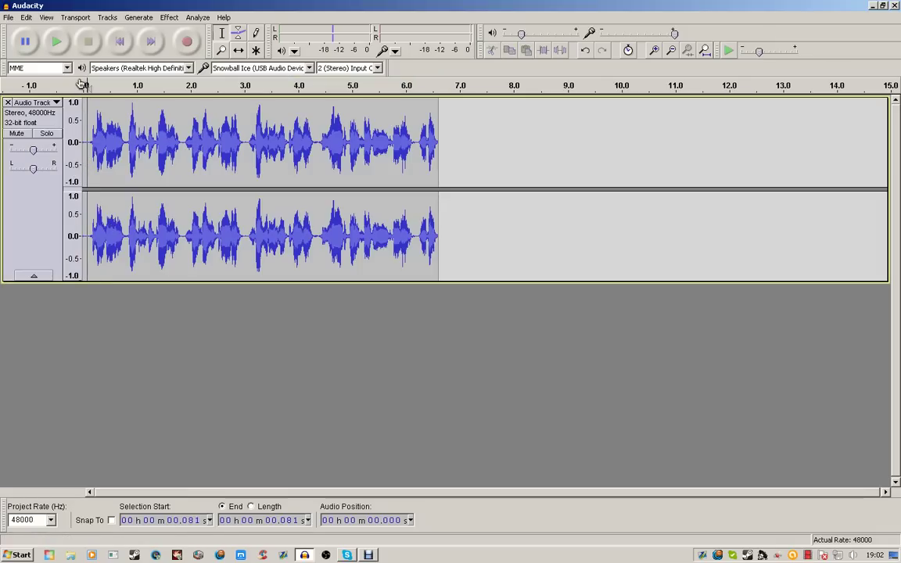
click(56, 41)
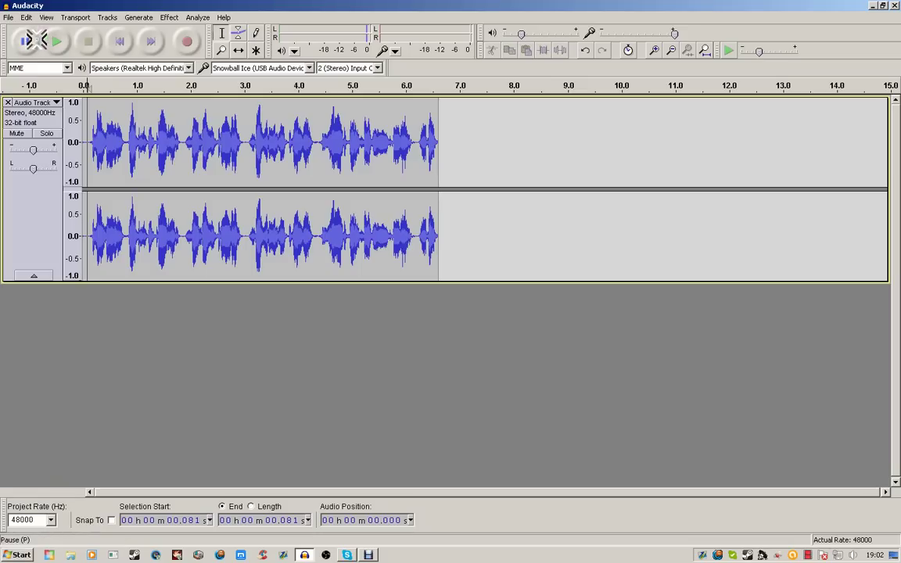
click(8, 18)
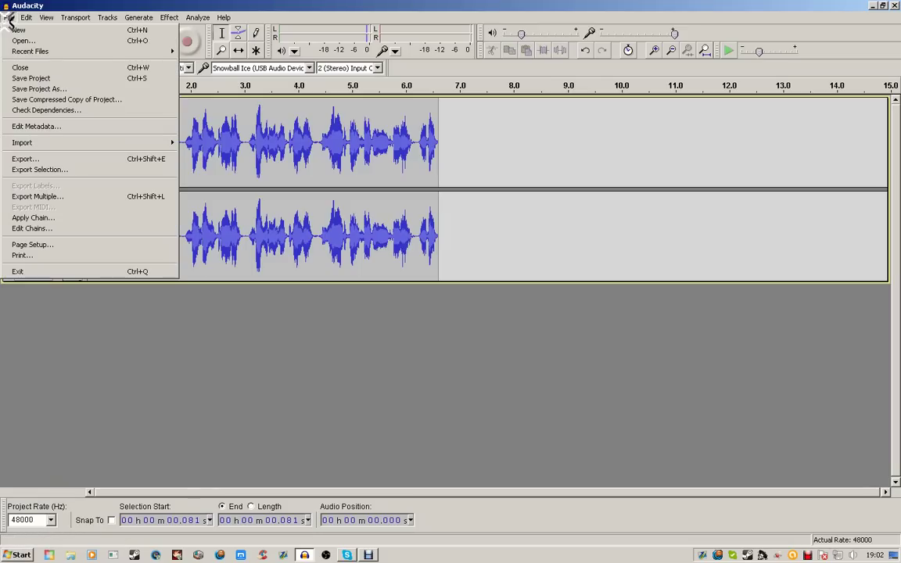
Export the audio as a WAV (Microsoft) signed 16-bit PCM file, entering a file name
click(79, 158)
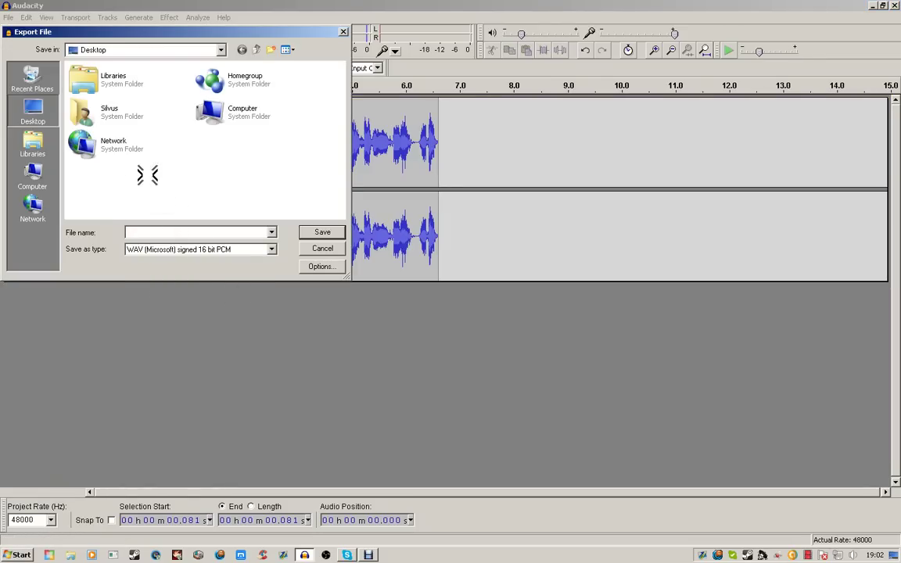
click(270, 249)
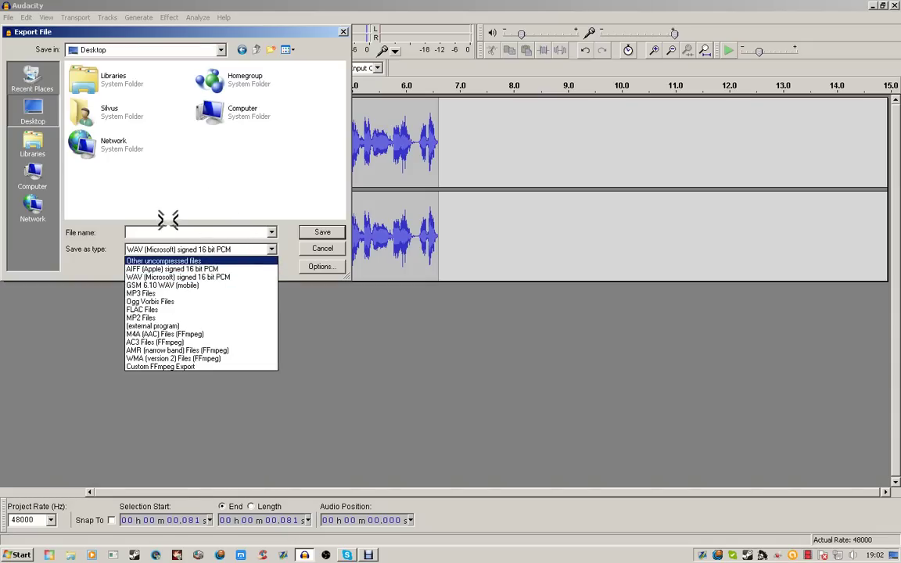
click(223, 245)
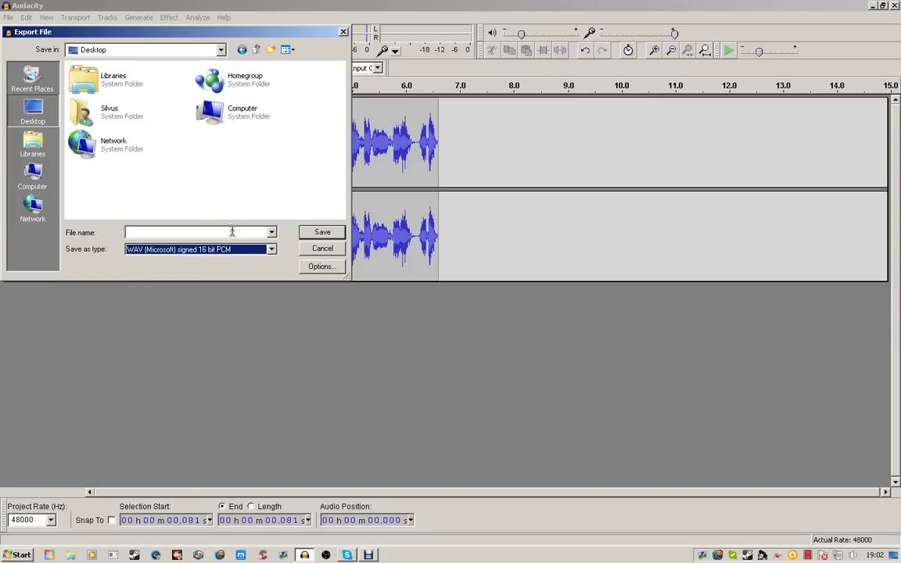
click(231, 232)
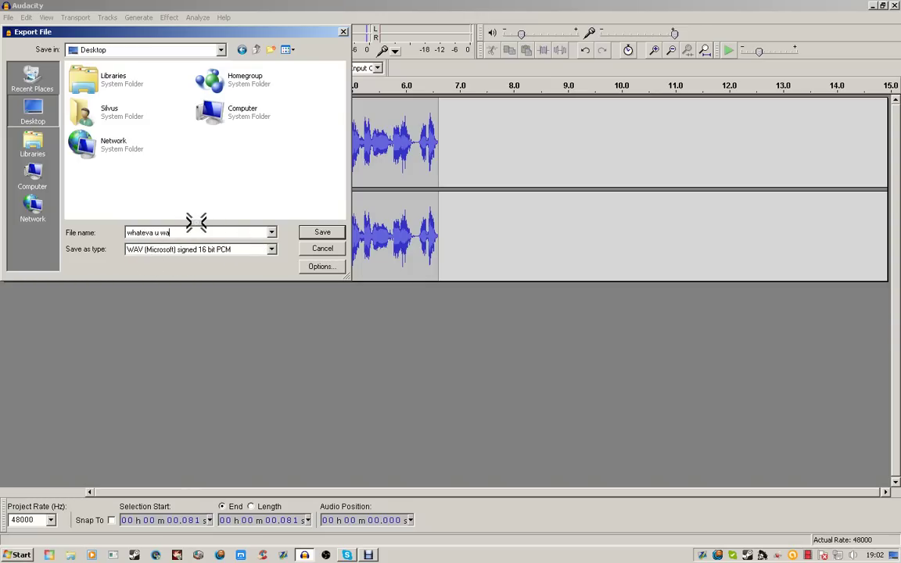
text(3)
key(Return)
Fix the invalid name, finish exporting 'whateva u want' with blank metadata, and close Audacity unsaved
key(Return)
click(193, 232)
key(BackSpace)
key(BackSpace)
key(Return)
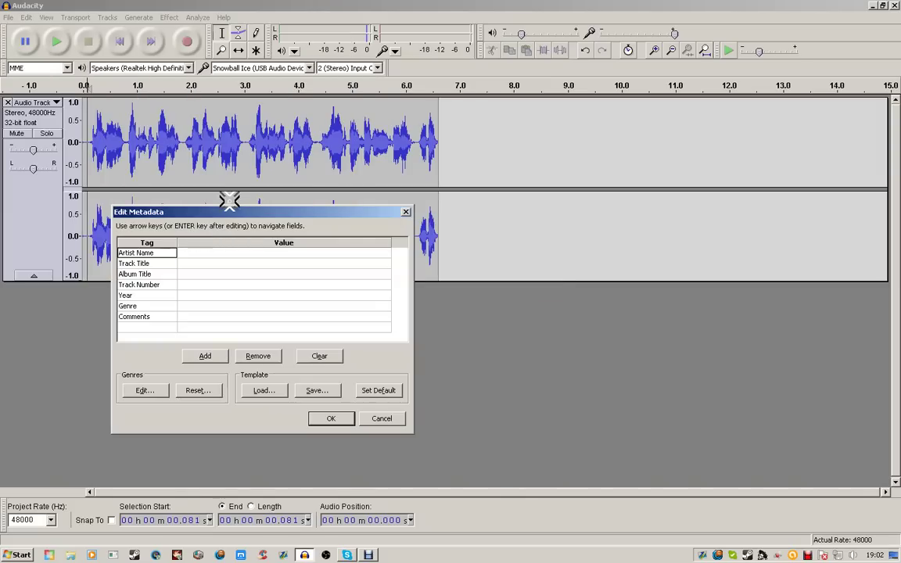
click(329, 418)
click(894, 5)
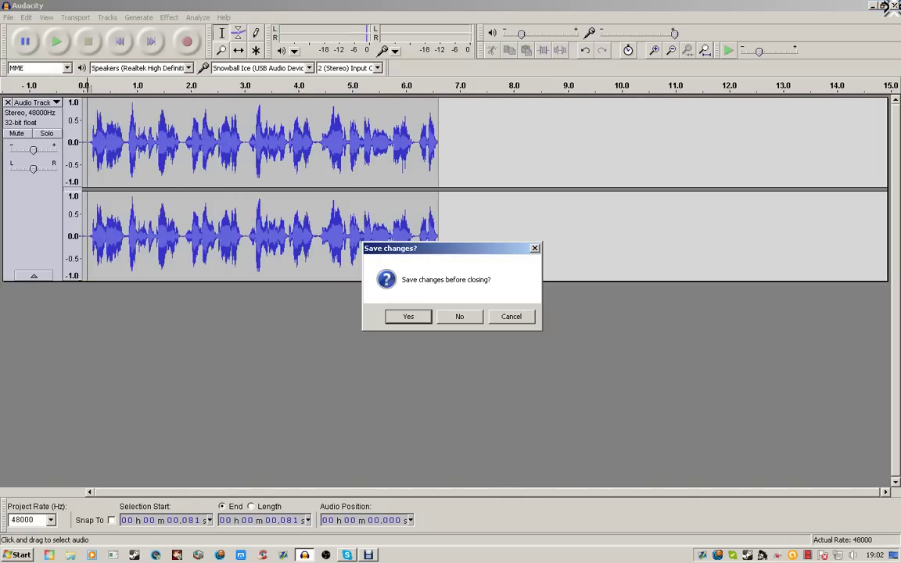
click(454, 317)
Play the exported 'whateva u want' WAV in Media Player with system volume at maximum
drag(381, 303, 17, 134)
drag(399, 291, 438, 249)
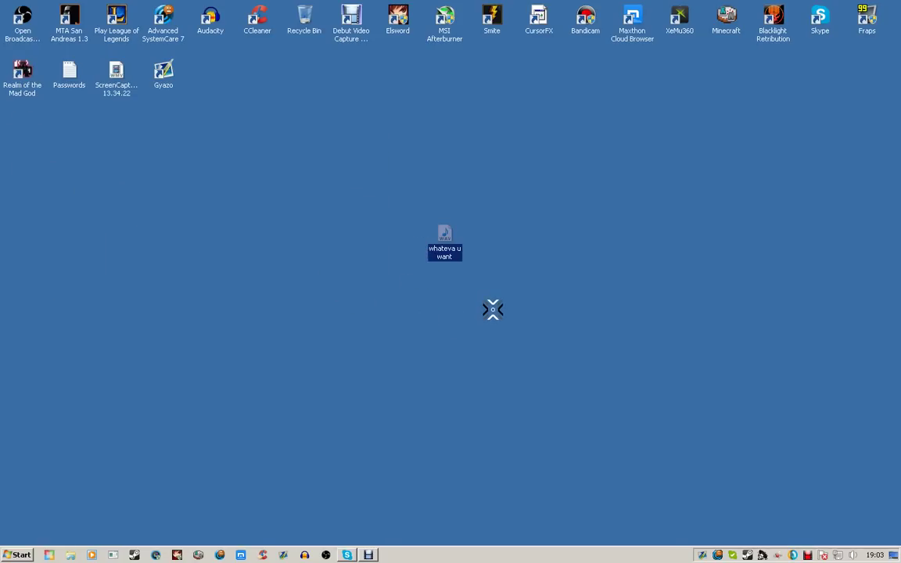
double_click(447, 249)
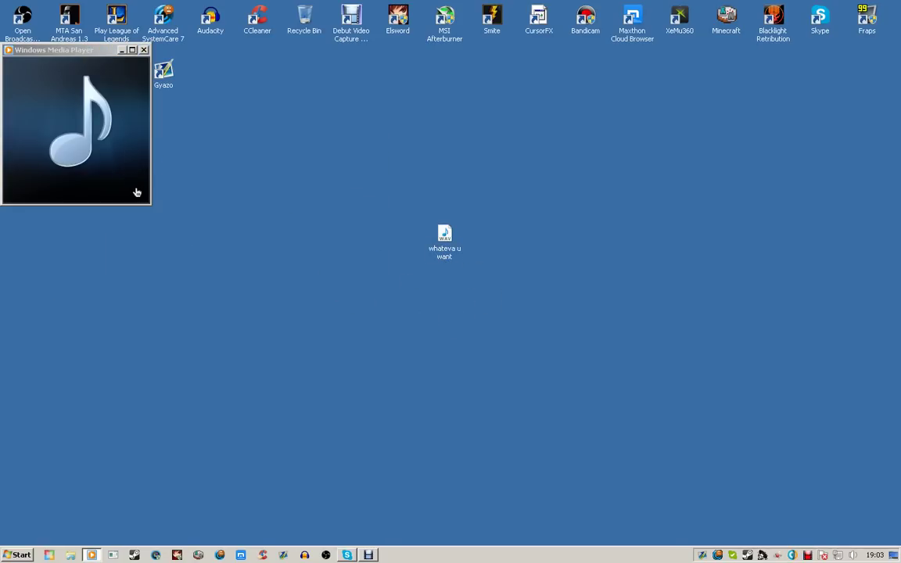
click(854, 554)
drag(858, 462, 859, 395)
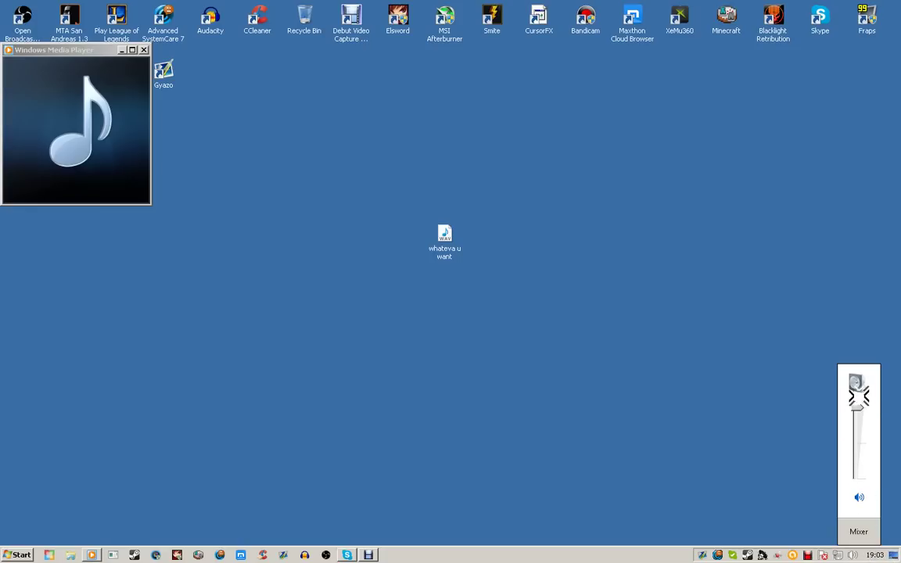
Close Windows Media Player and lower the system volume
click(125, 178)
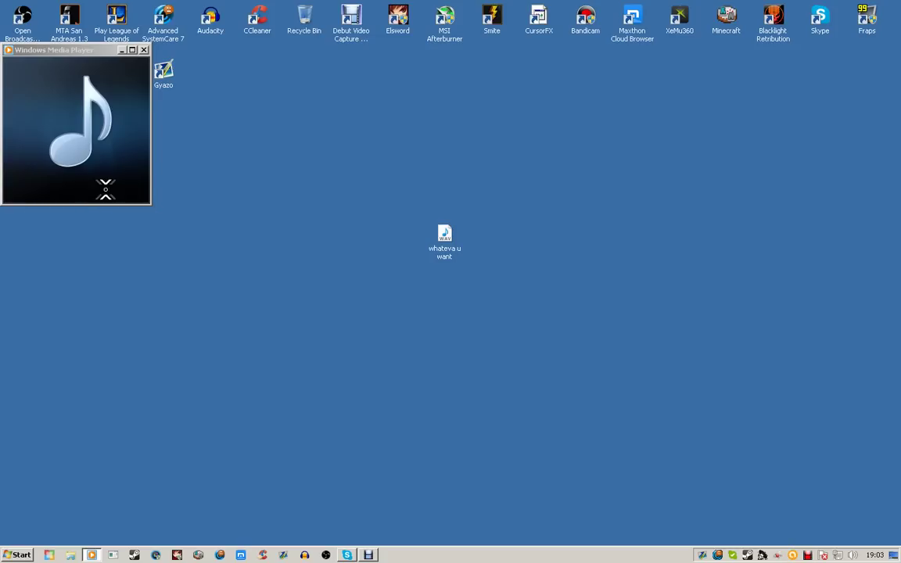
click(144, 50)
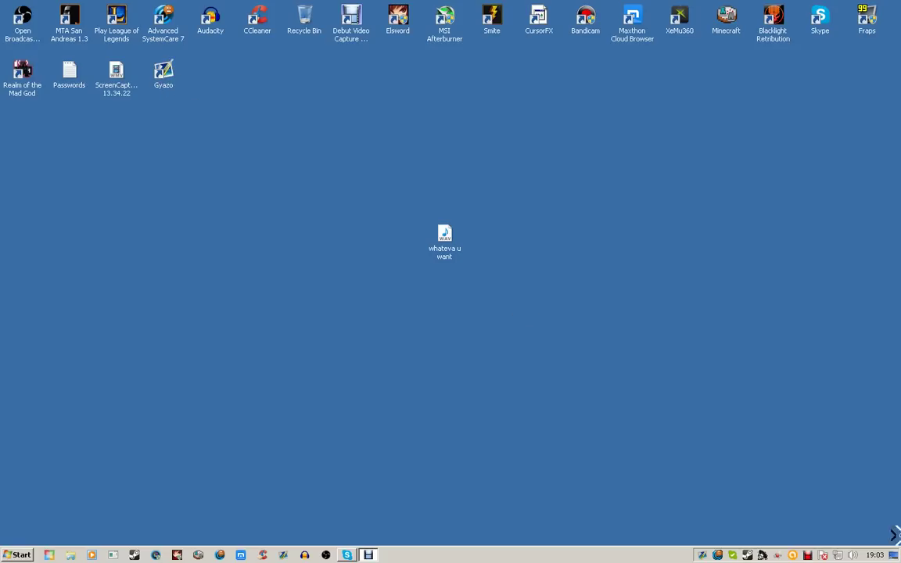
click(854, 555)
drag(853, 453, 856, 465)
click(600, 362)
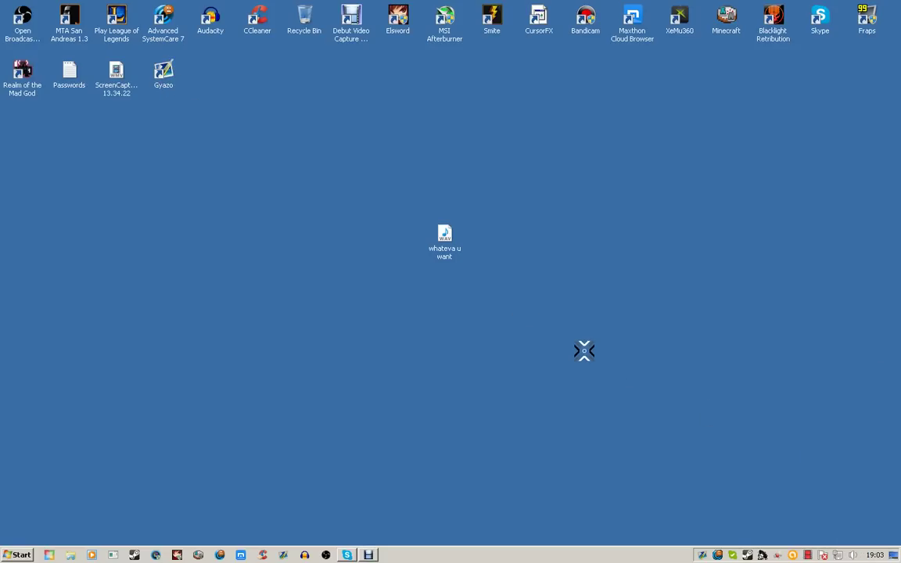
Launch Camtasia Studio 8 by searching 'camta' from the Start menu
key(super)
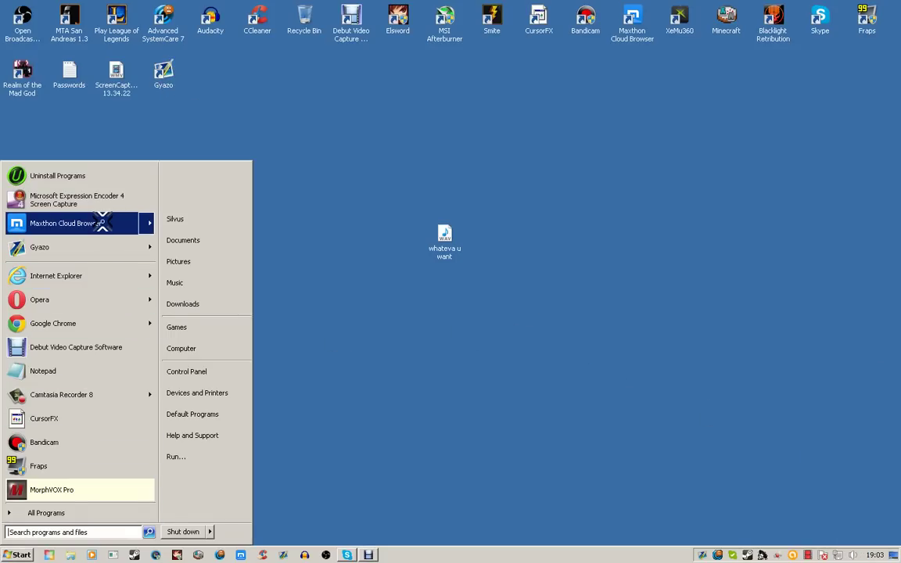
text(camtasia)
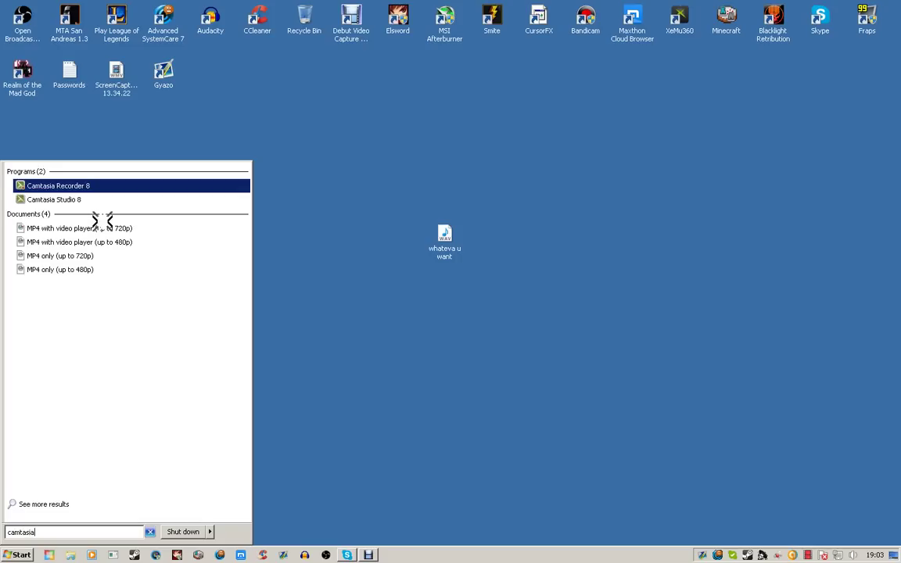
key(Down)
key(Return)
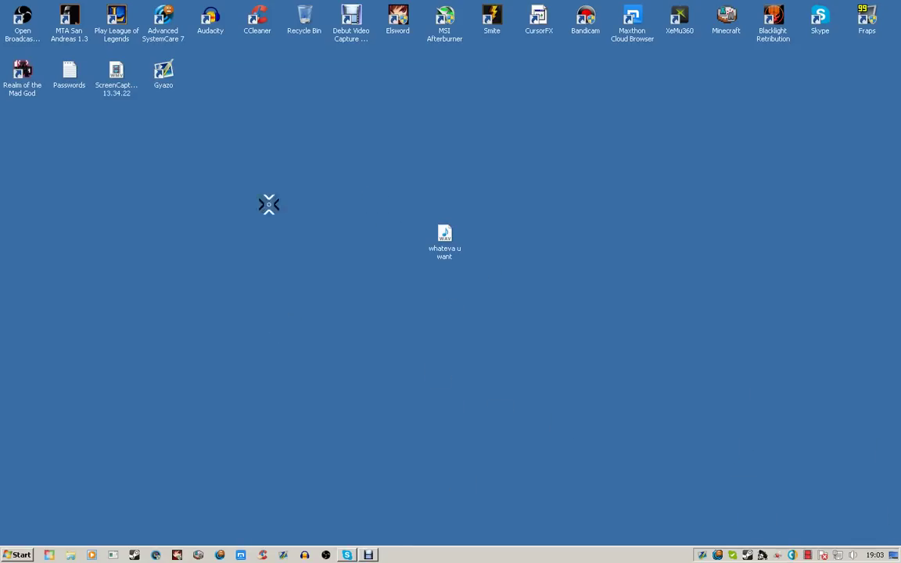
Clear the desktop icon selection and dismiss Camtasia's Welcome screen
drag(235, 128, 649, 394)
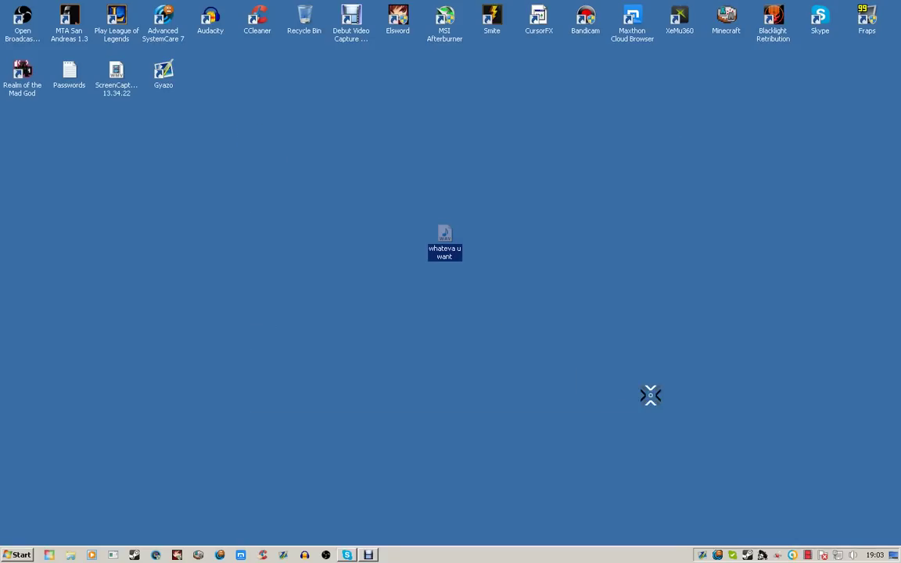
drag(121, 169, 223, 195)
click(460, 283)
click(444, 236)
drag(768, 490, 3, 41)
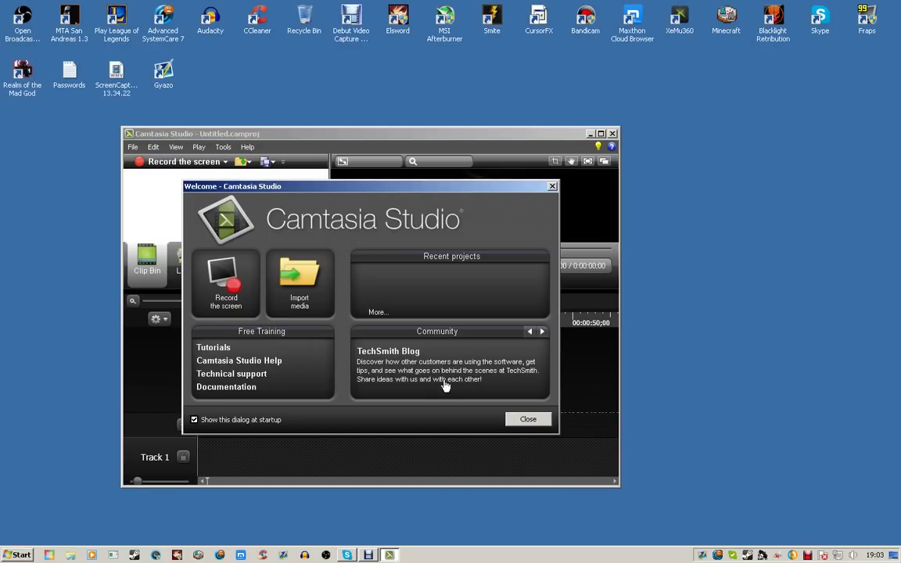
click(532, 419)
Maximize Camtasia and import whateva u want.wav into the clip bin
drag(373, 132, 377, 2)
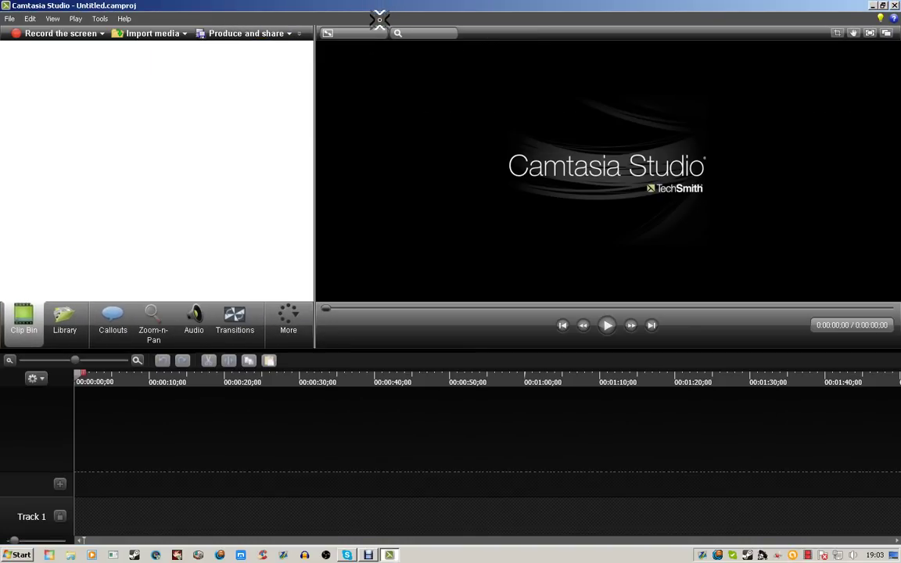
click(145, 33)
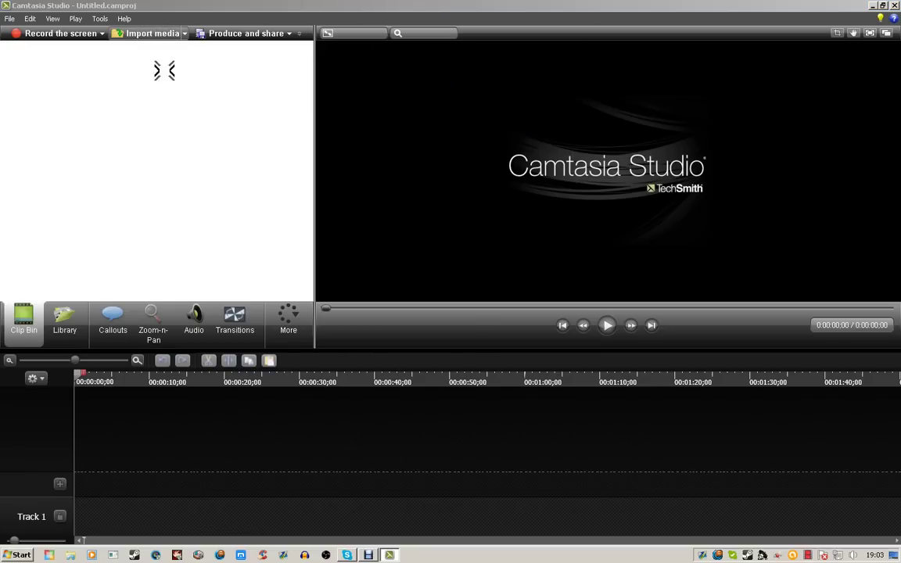
scroll(378, 233, down, 3)
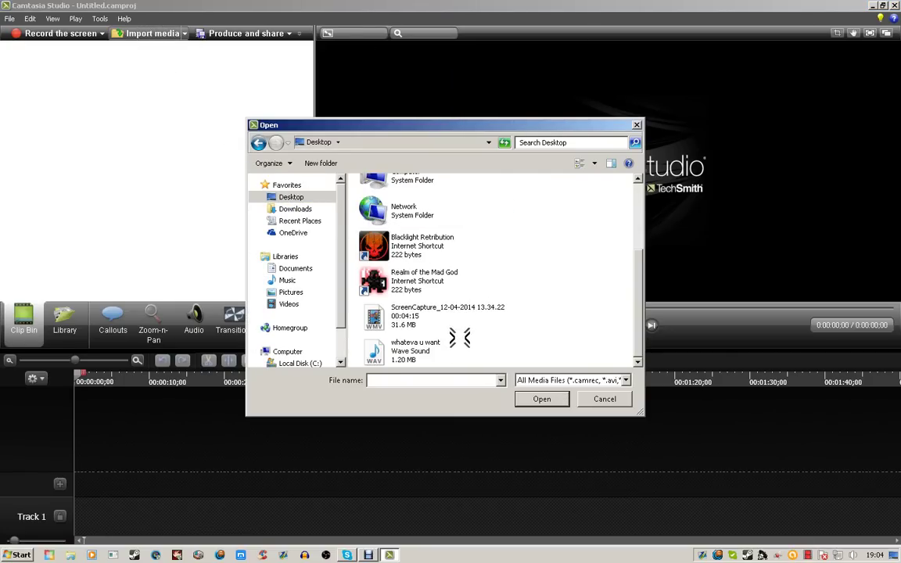
double_click(422, 349)
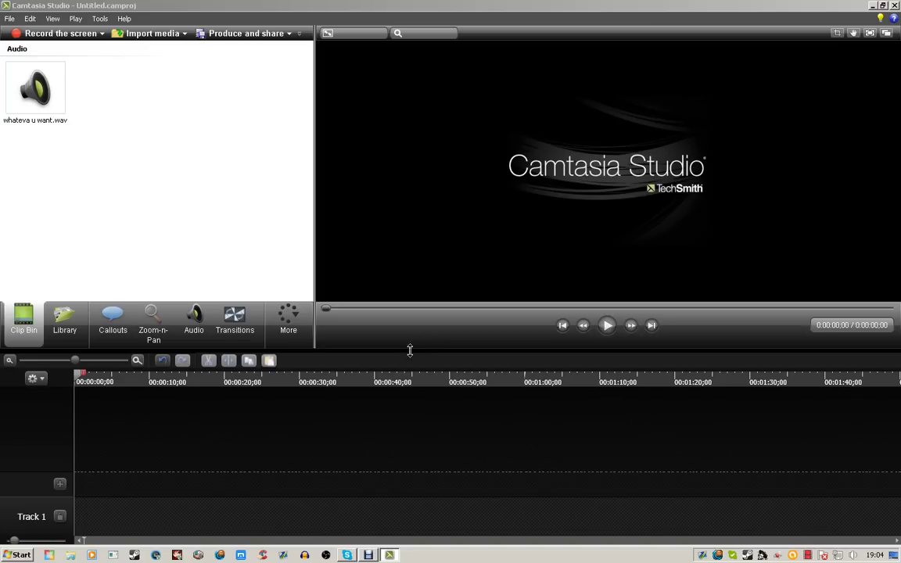
Drag the whateva u want.wav clip onto Track 2 of the timeline
click(10, 18)
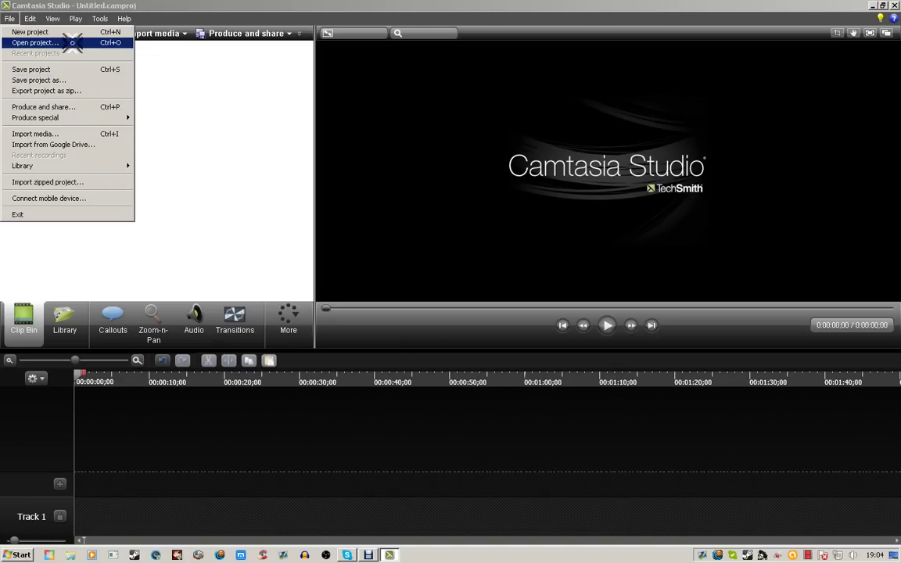
click(231, 112)
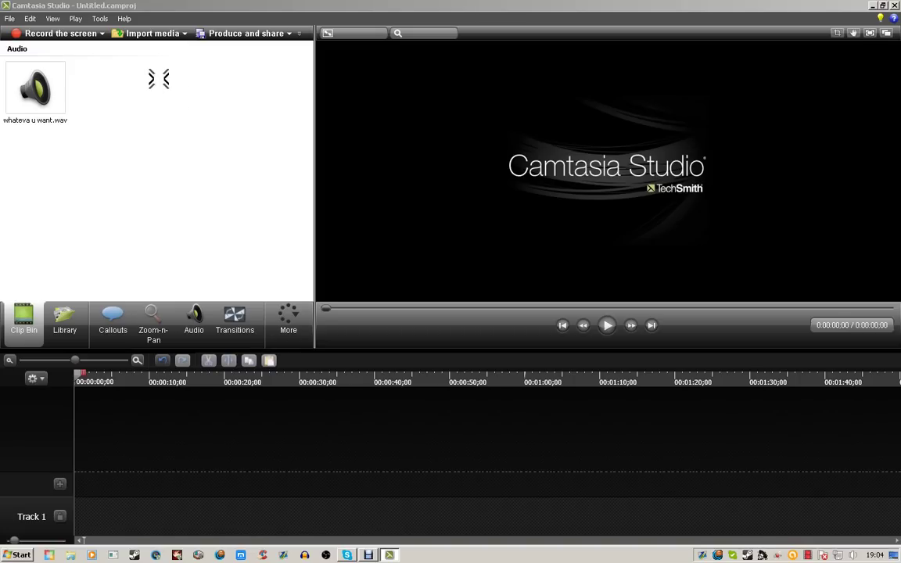
click(161, 35)
scroll(383, 204, down, 3)
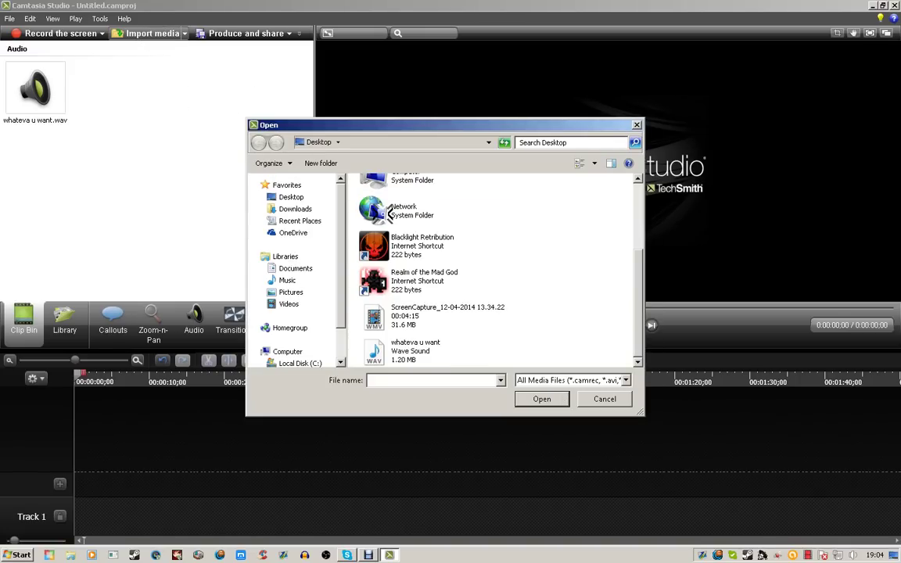
scroll(518, 326, up, 5)
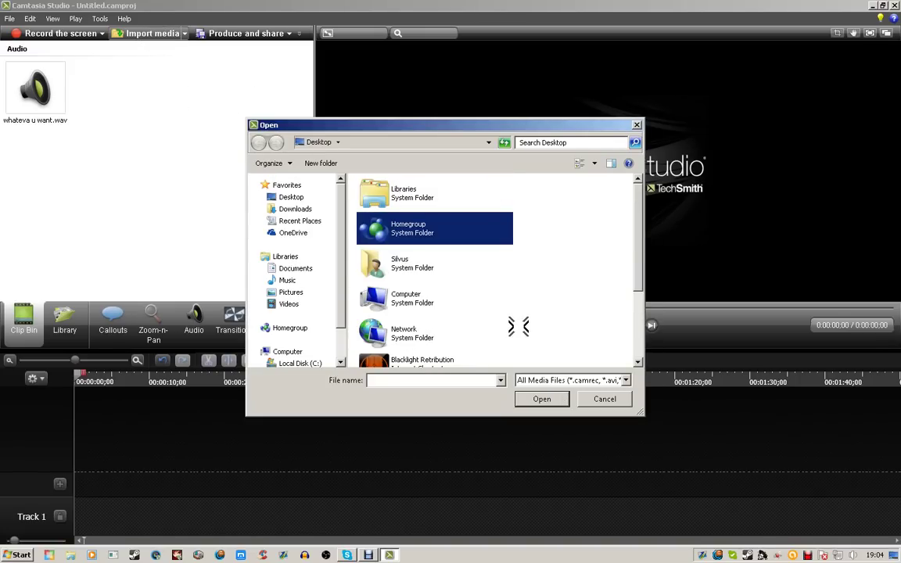
click(604, 399)
drag(35, 92, 57, 133)
drag(177, 493, 180, 491)
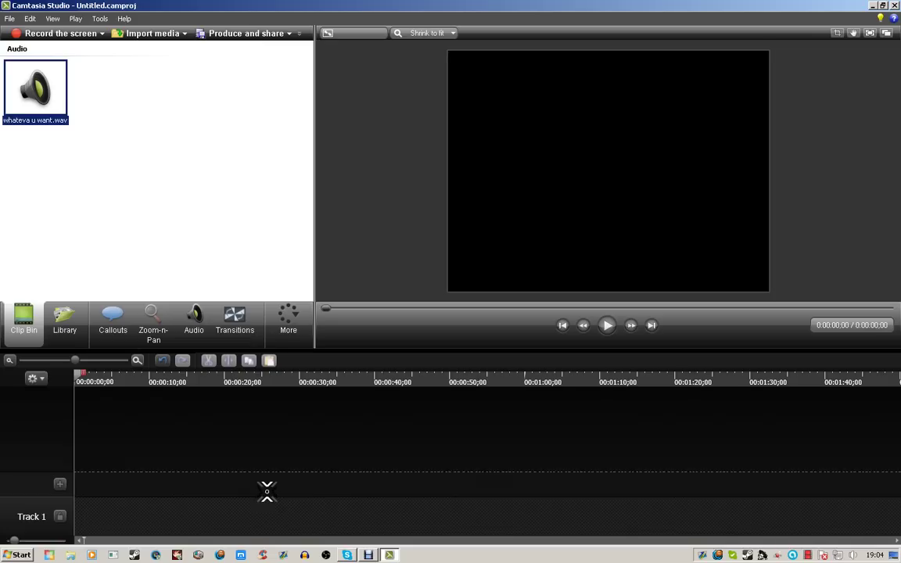
Preview the voice clip, then try it with noise removal enabled on the Audio tab
click(610, 325)
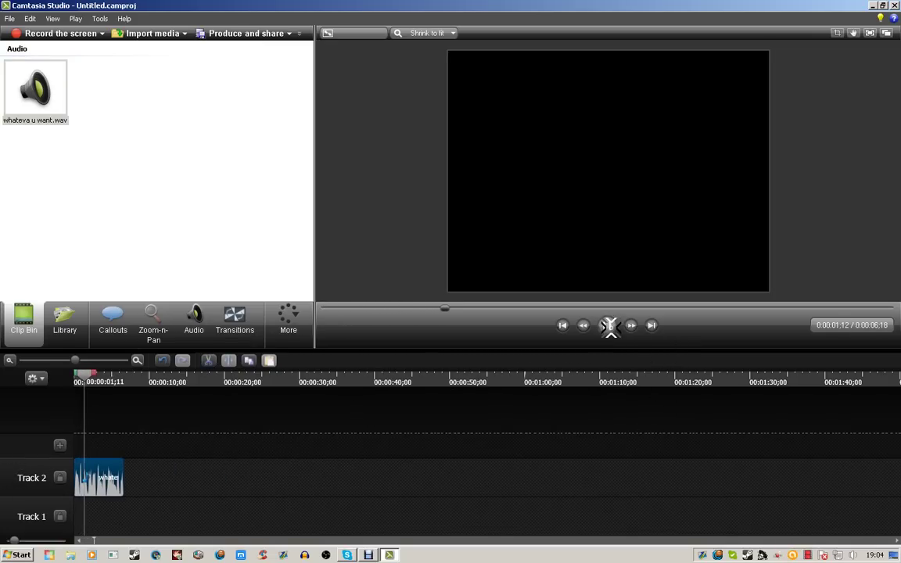
click(611, 326)
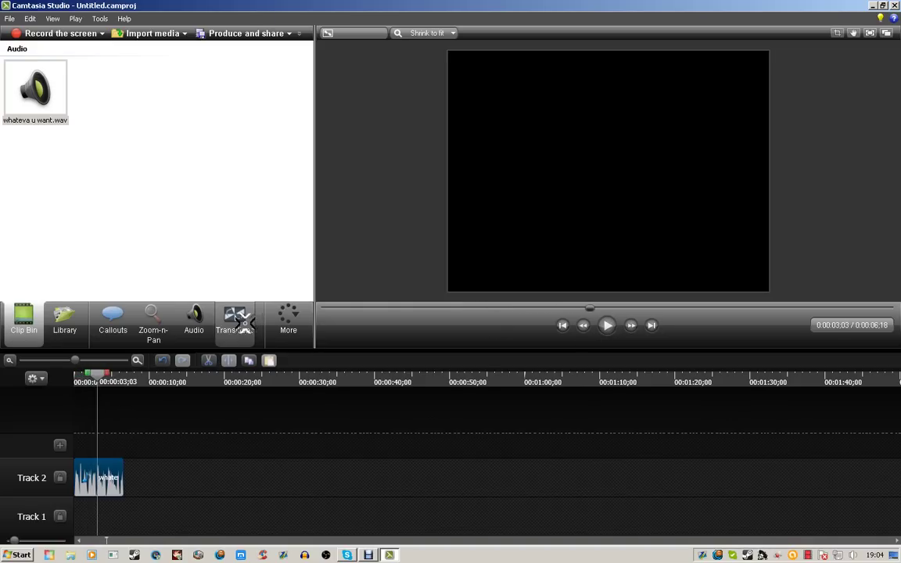
click(193, 321)
click(51, 100)
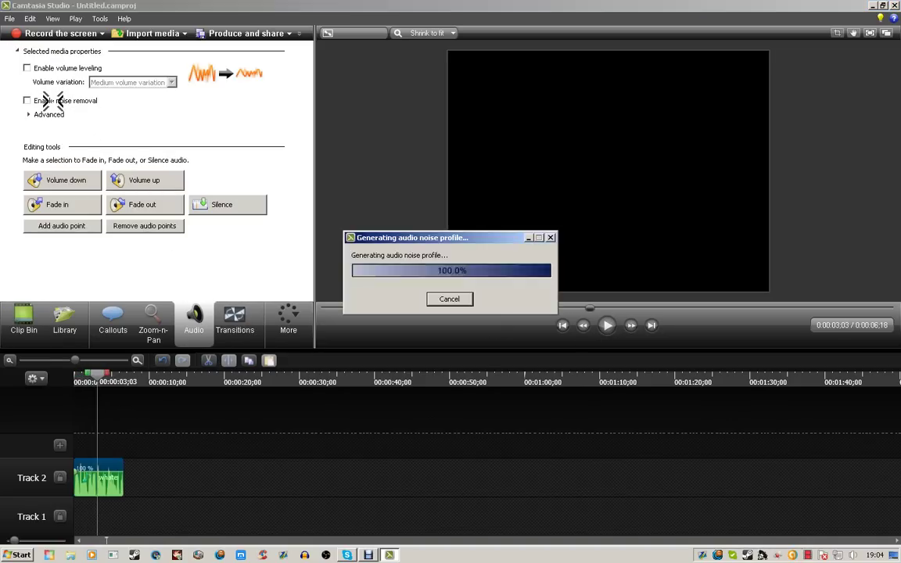
click(608, 325)
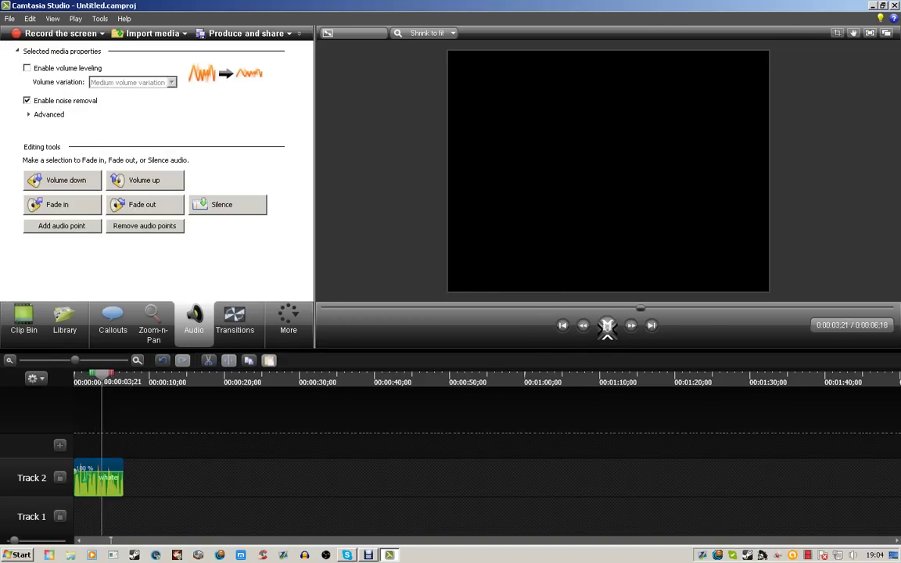
click(607, 325)
Turn noise removal off, enable volume leveling at Medium variation, and replay the clip
click(44, 100)
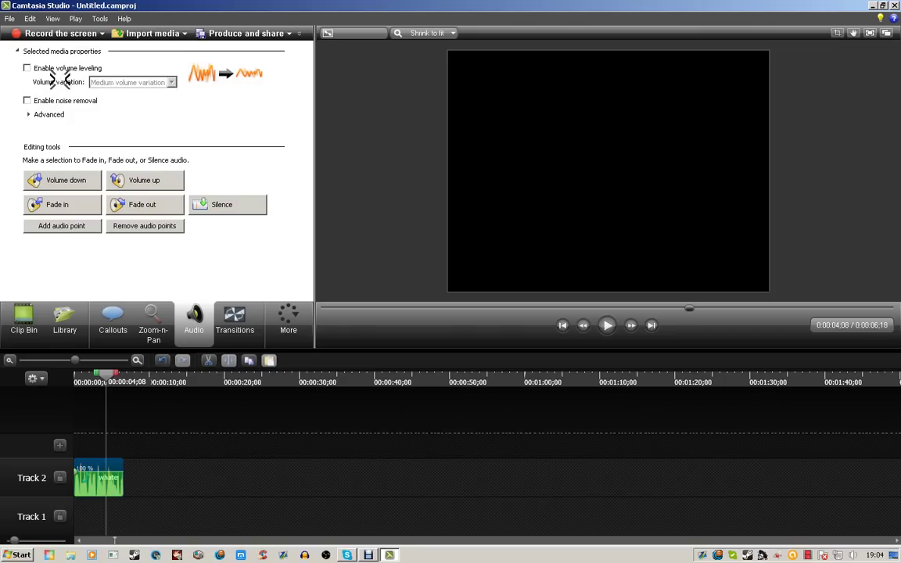
click(73, 69)
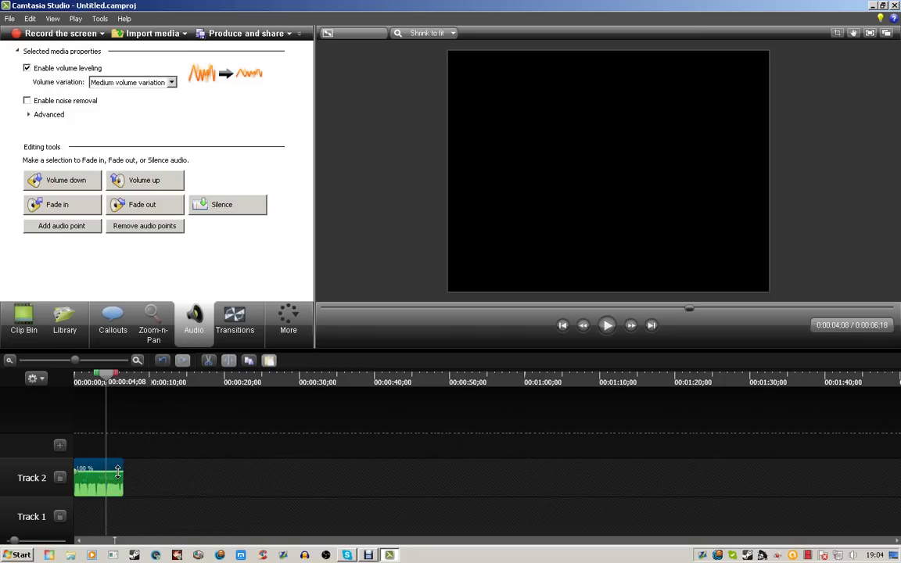
click(608, 325)
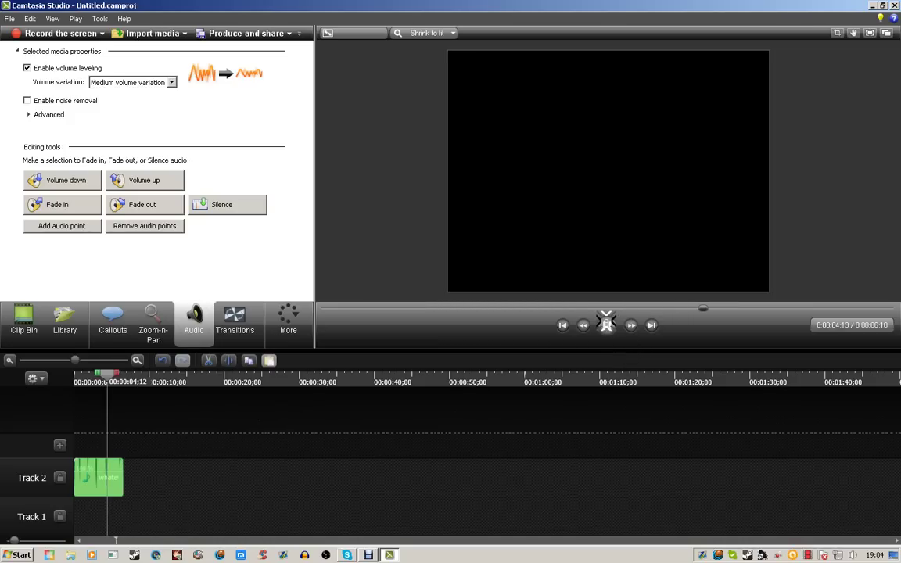
Close Camtasia Studio without saving the project
key(alt+F4)
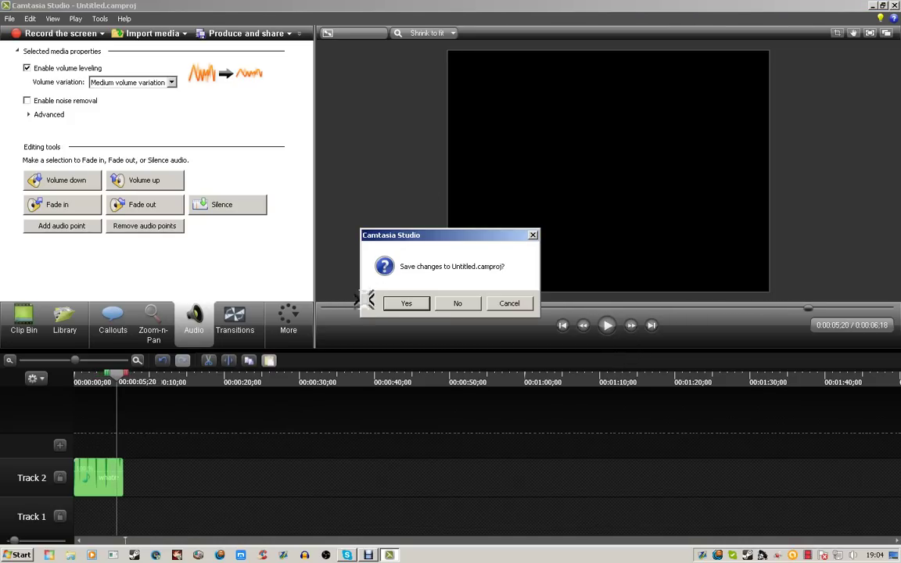
click(461, 303)
drag(516, 312, 381, 215)
drag(313, 173, 666, 387)
click(482, 445)
Check Debut's recording options without changes, minimize Debut, and select the Bandicam shortcut
click(368, 554)
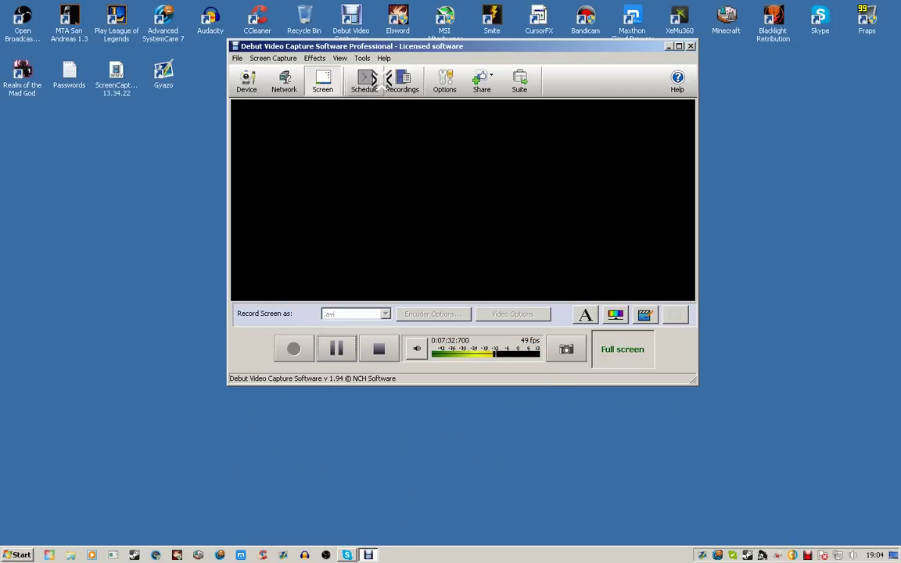
click(435, 83)
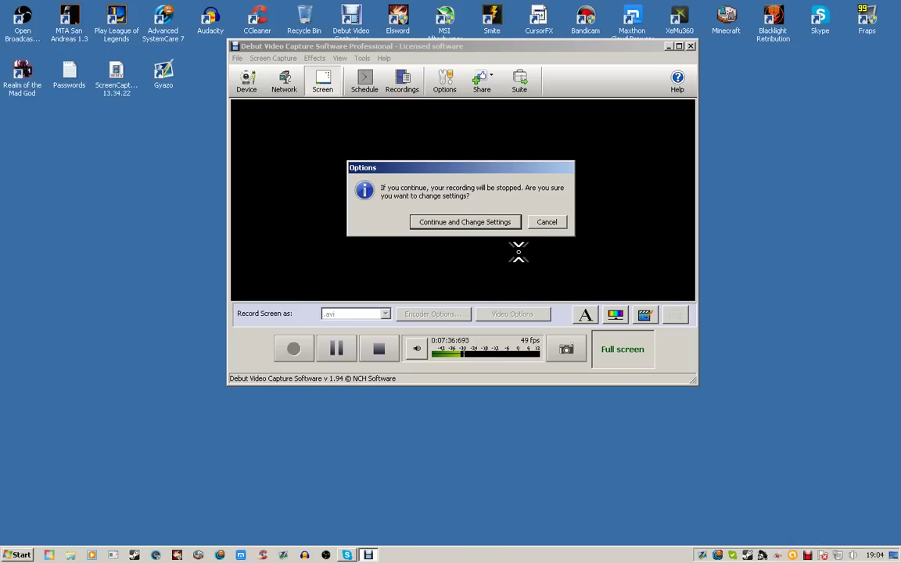
click(560, 222)
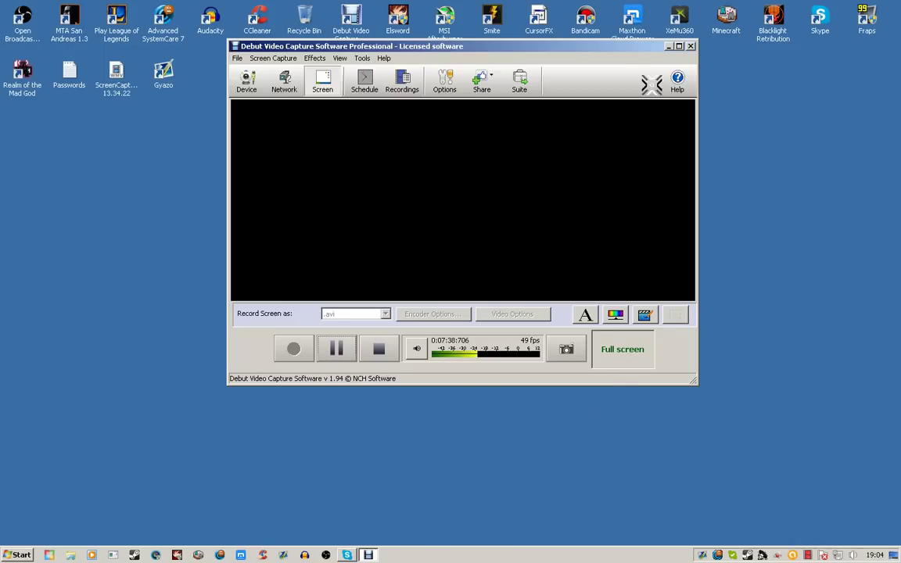
click(669, 46)
click(597, 34)
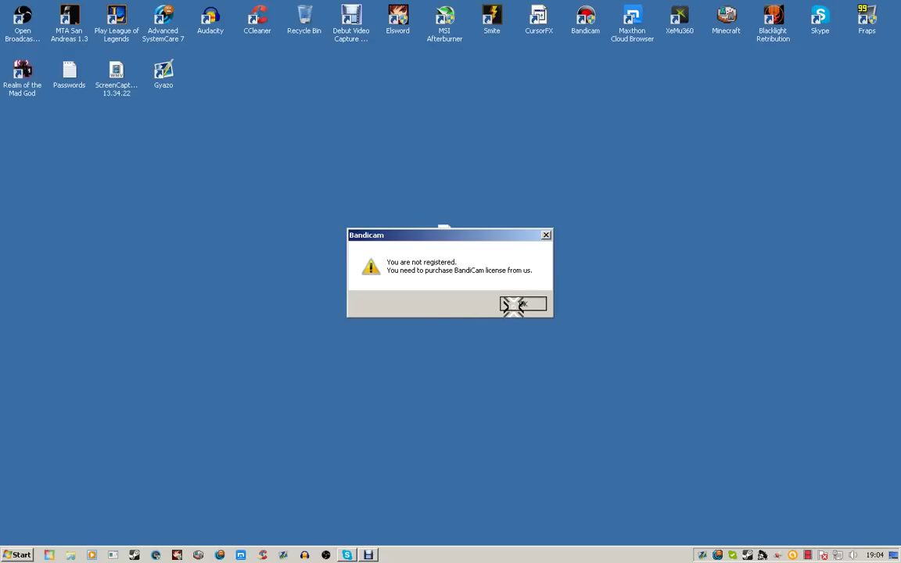
Dismiss Bandicam's registration notice and review the recordings output folder on the General tab
click(513, 305)
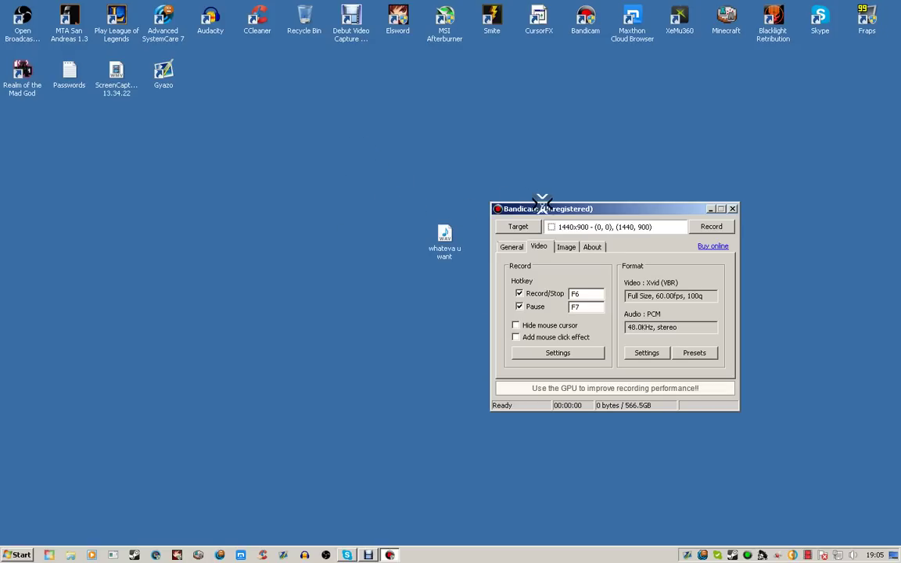
drag(564, 207, 335, 67)
click(277, 106)
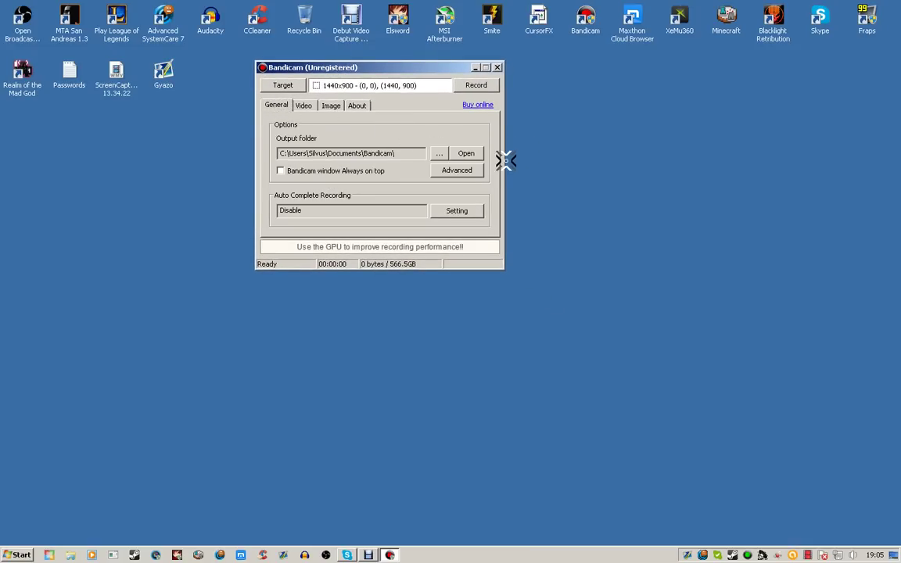
click(467, 153)
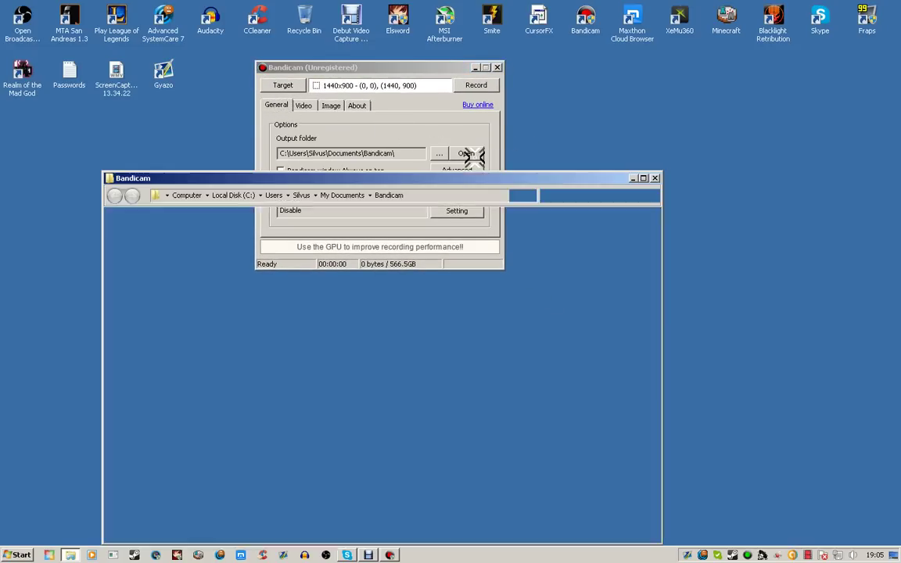
click(655, 179)
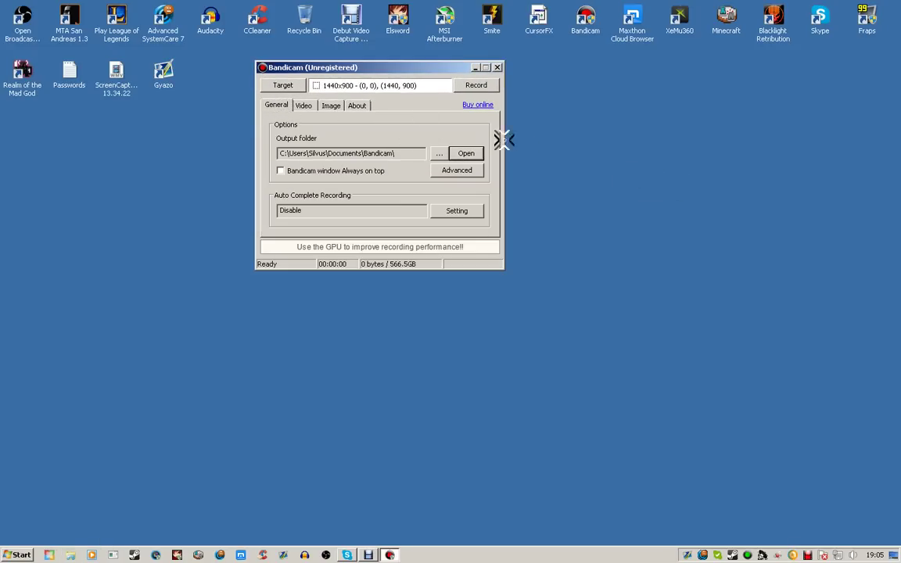
click(302, 105)
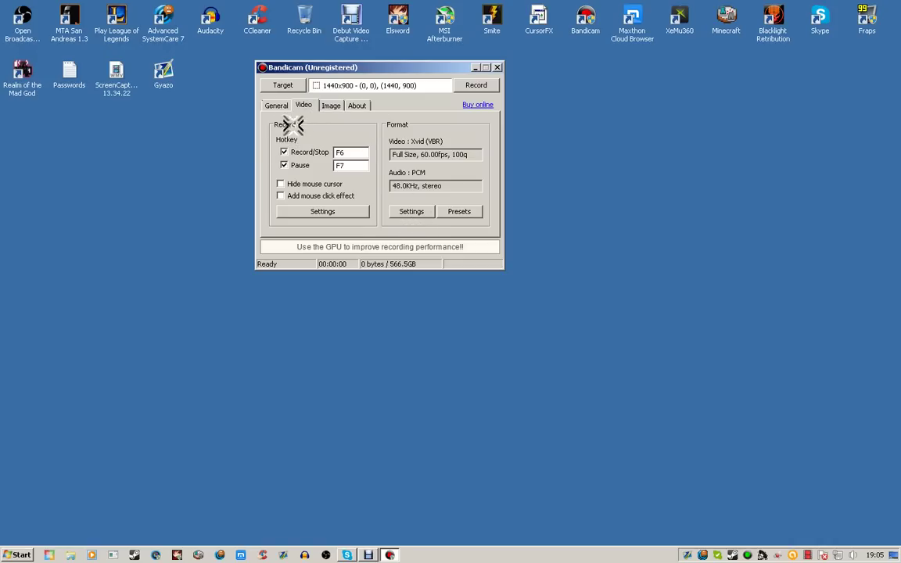
click(276, 105)
click(464, 154)
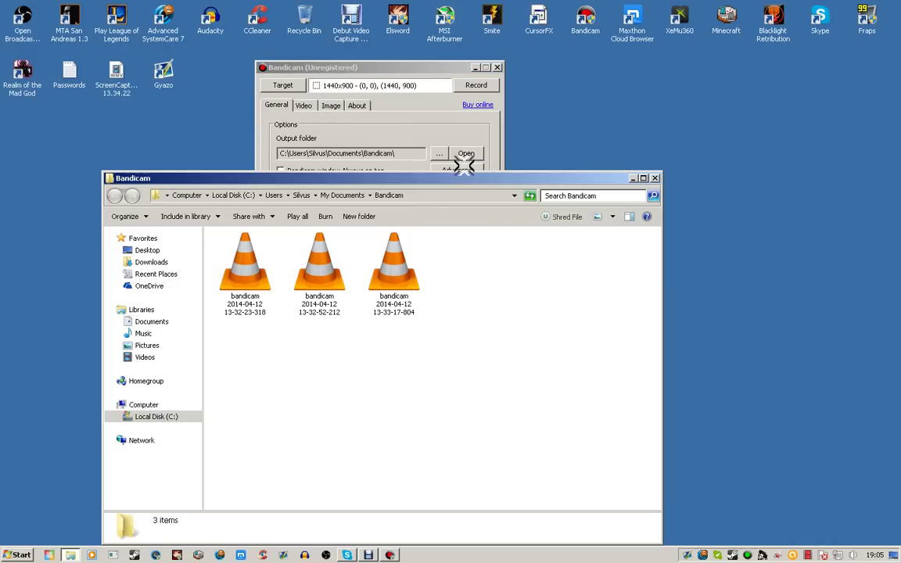
click(649, 176)
View the Advanced options and the Video tab's format settings without changing them
click(457, 170)
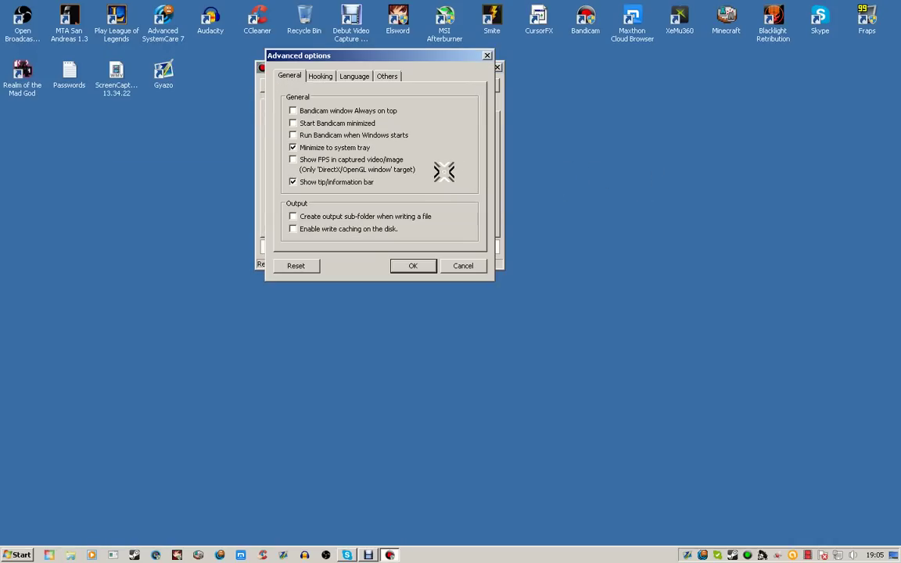
click(465, 266)
click(331, 104)
click(305, 105)
click(411, 212)
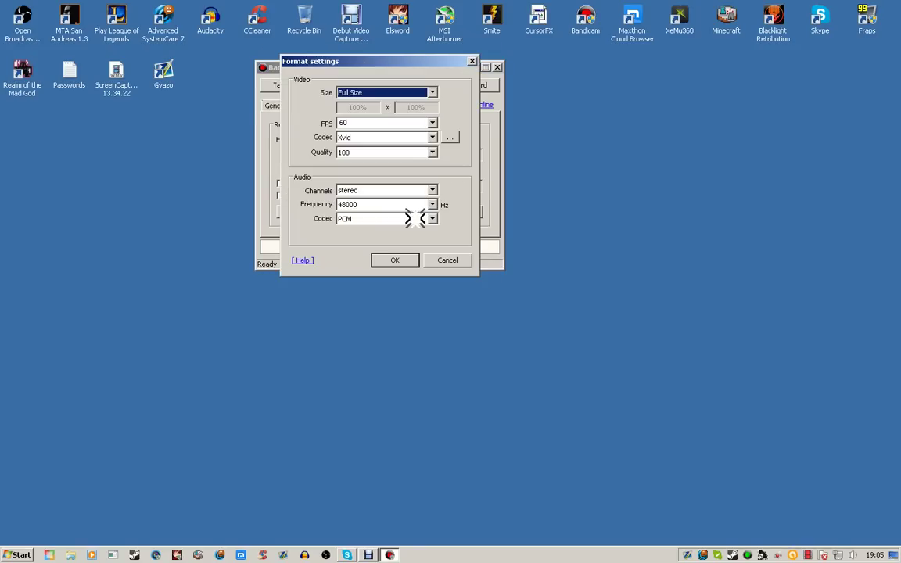
click(446, 259)
Browse the Image and About tabs, then bring up the Video tab's Record Settings
click(335, 105)
click(358, 106)
click(332, 105)
click(306, 106)
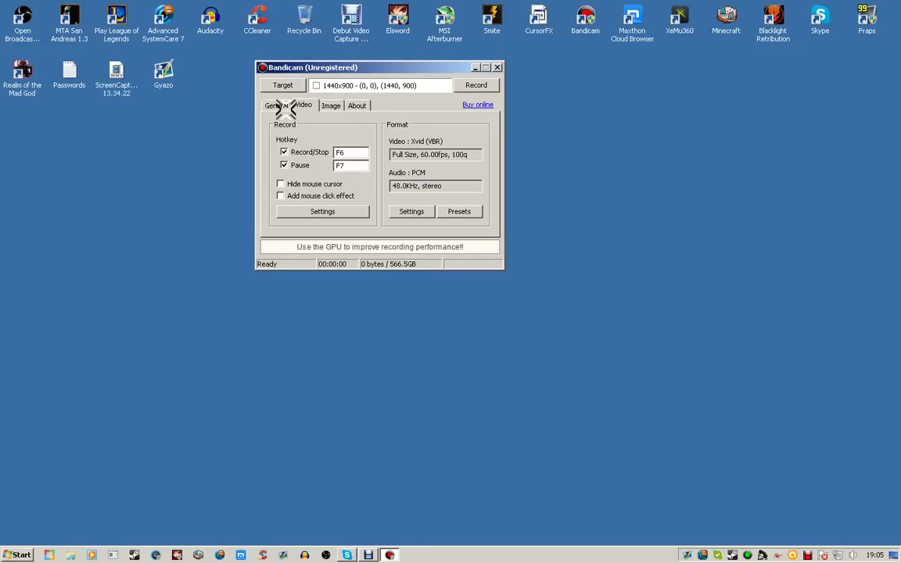
click(322, 211)
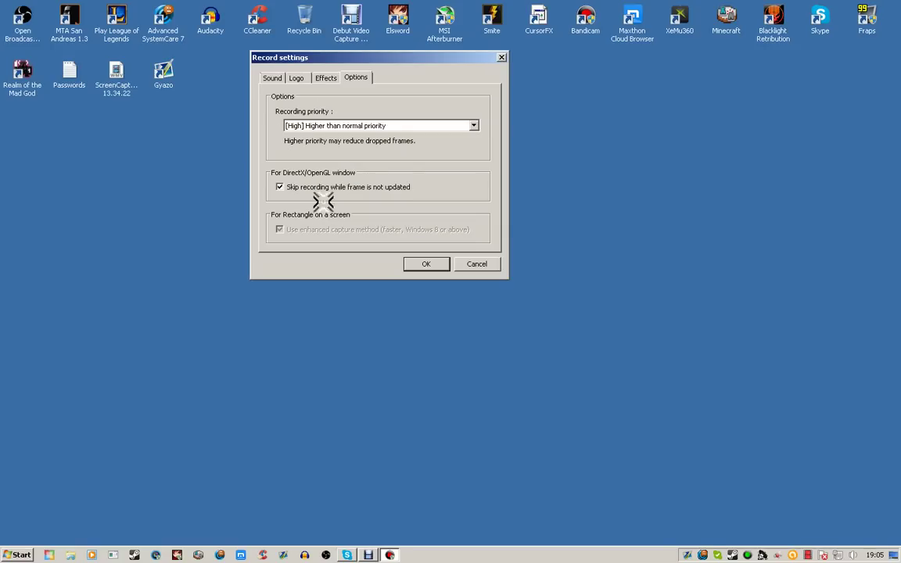
Keep Snowball Ice as Primary Sound Device on the Sound tab, confirm, and close Bandicam
click(273, 78)
click(333, 150)
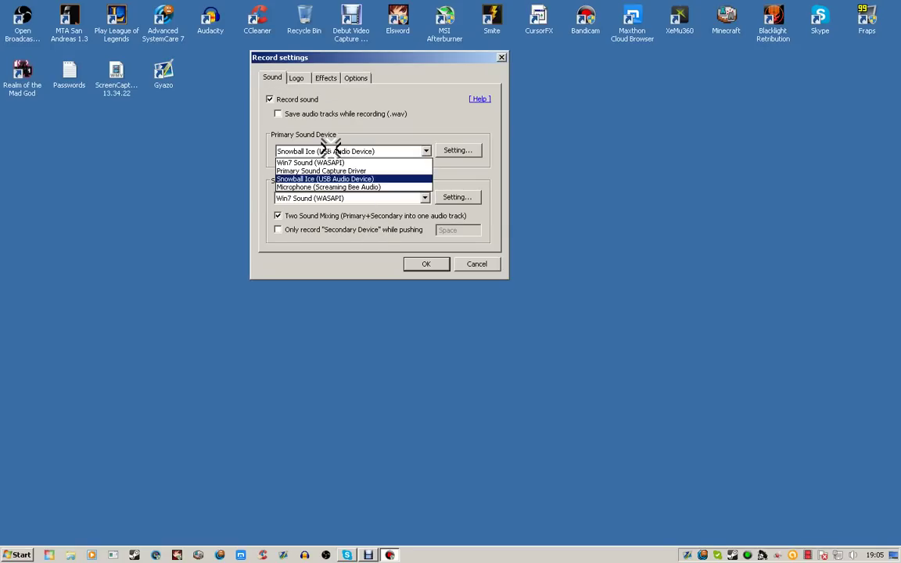
click(331, 150)
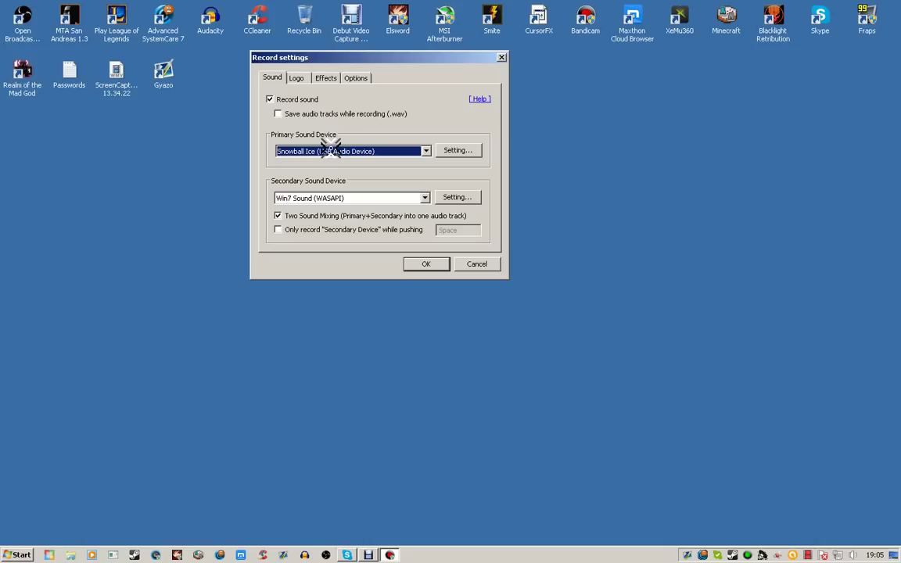
click(427, 264)
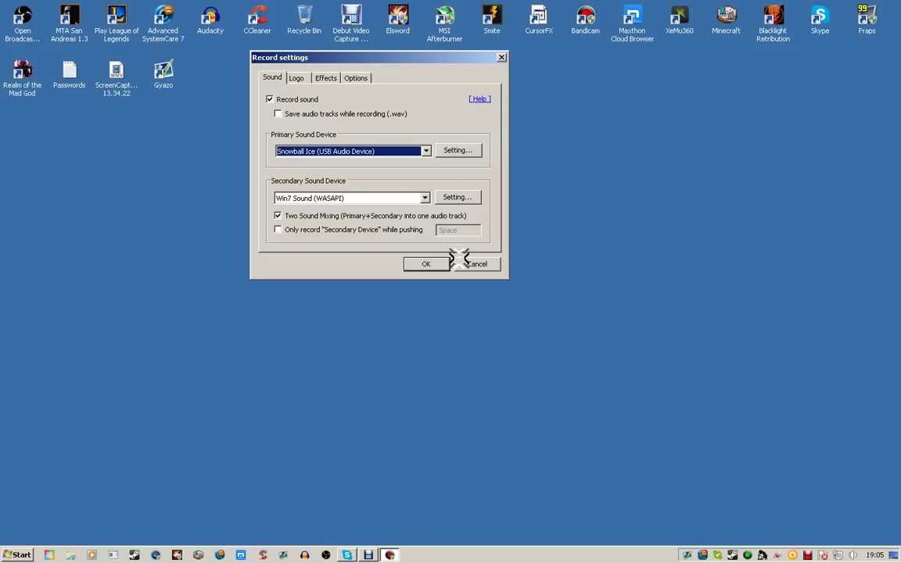
click(461, 264)
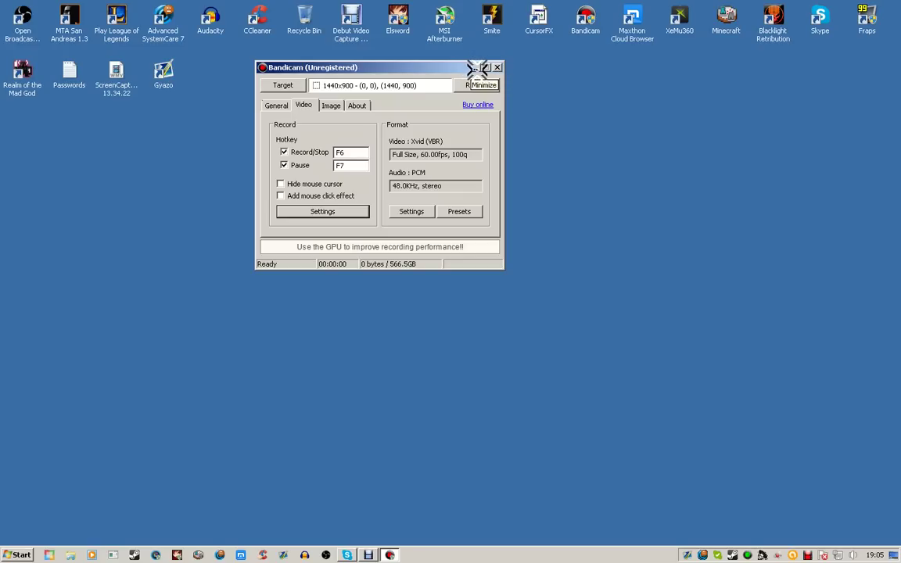
click(498, 68)
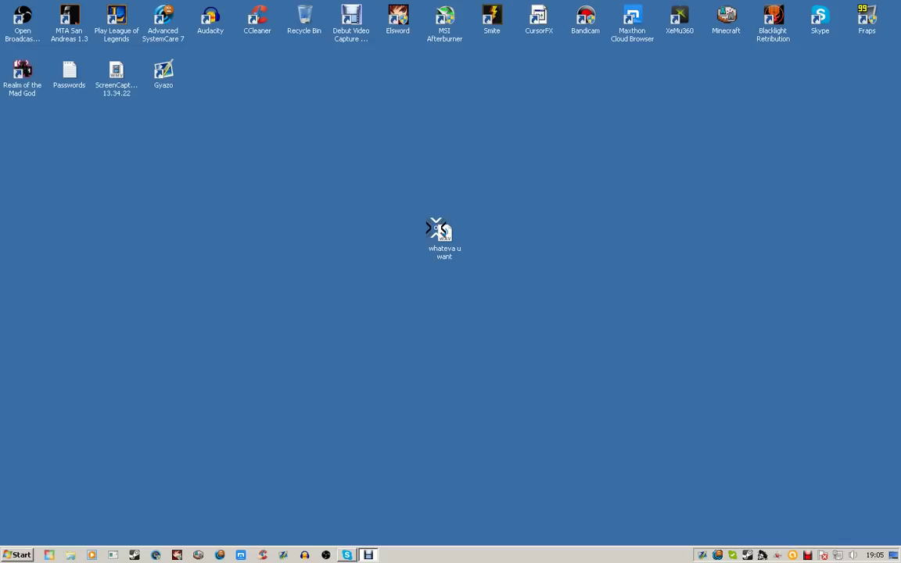
Play the 'whateva u want' WAV, then the ScreenCapture 13.34.22 recording, snapping the player aside
double_click(445, 229)
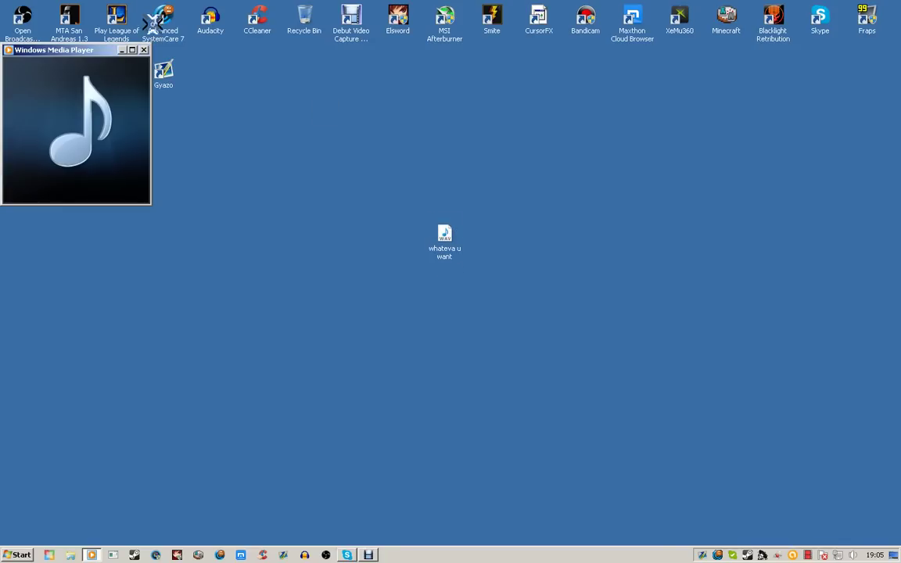
click(132, 49)
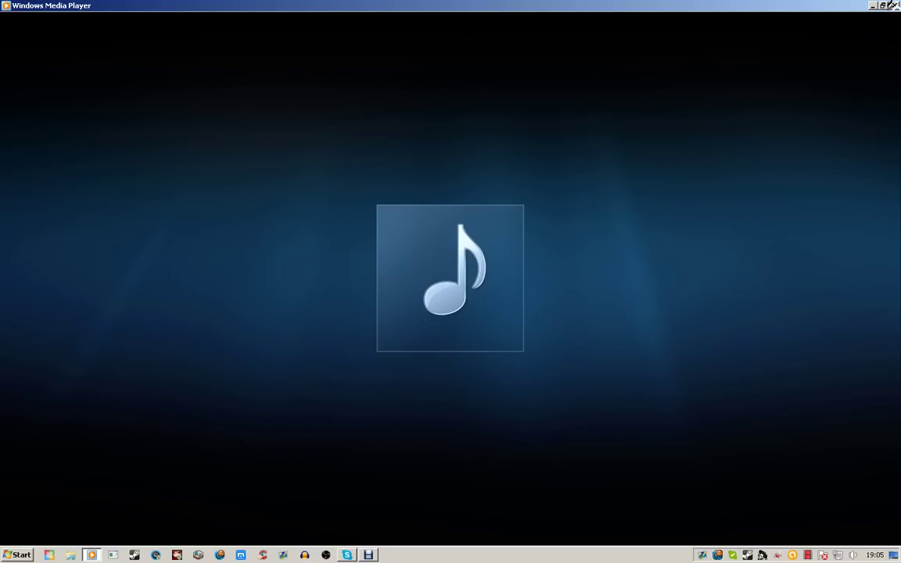
click(883, 6)
drag(782, 8, 900, 137)
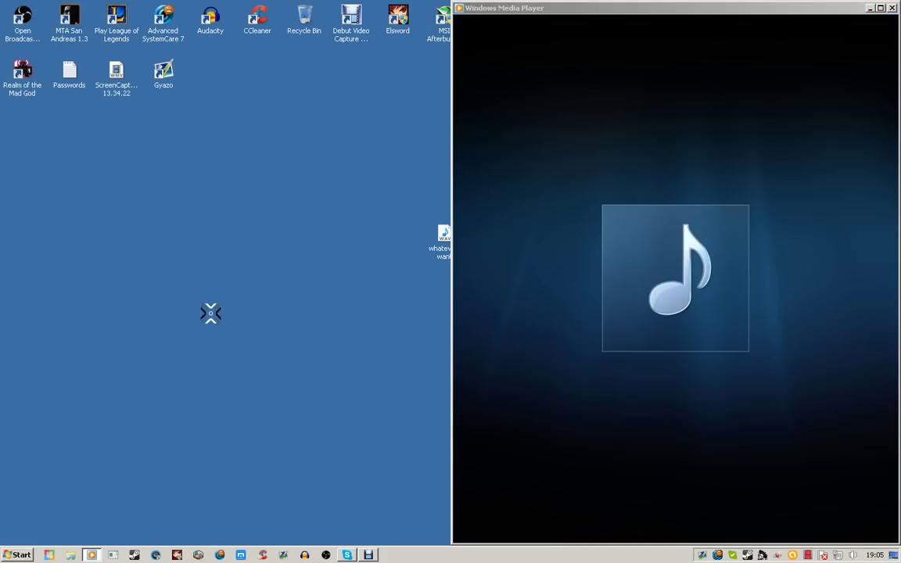
double_click(115, 75)
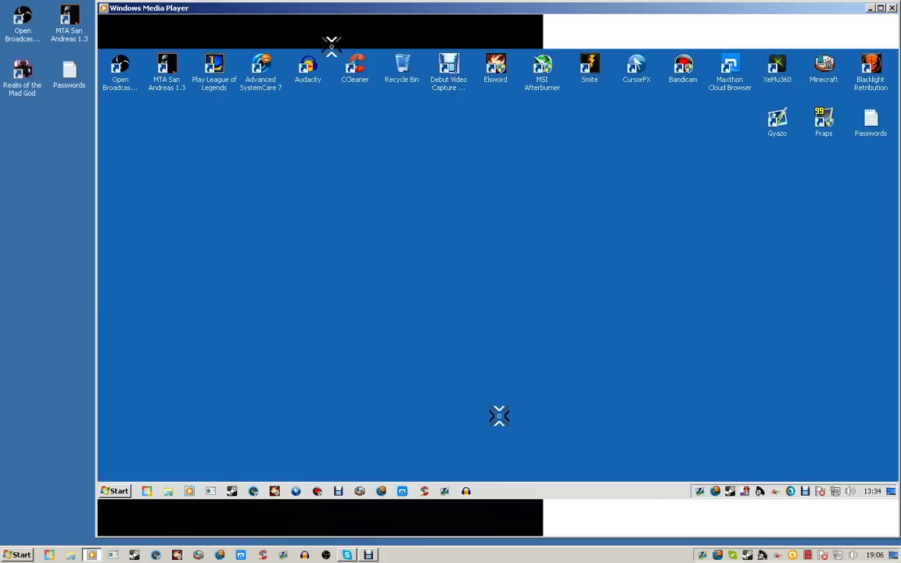
drag(412, 6, 3, 98)
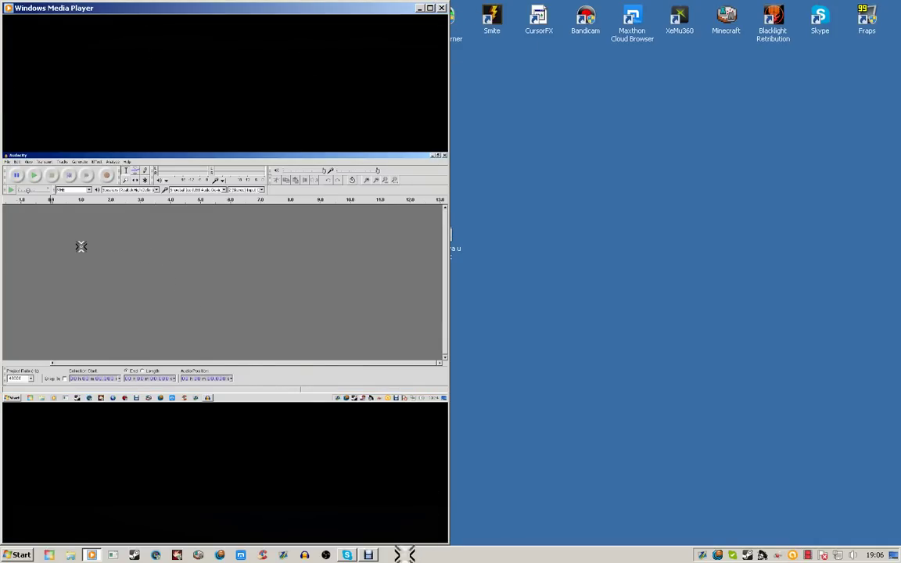
Raise the system volume to maximum, then close Windows Media Player
click(852, 555)
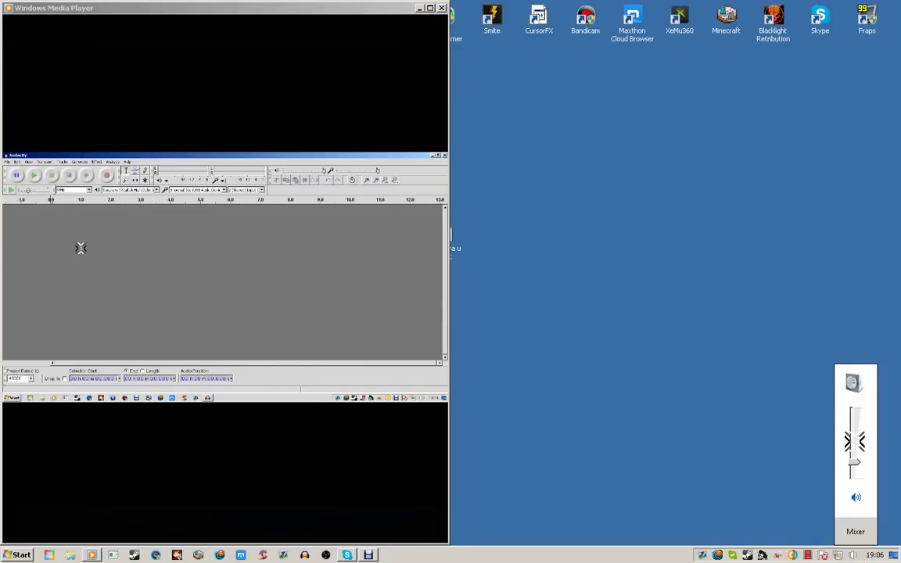
drag(855, 439, 855, 422)
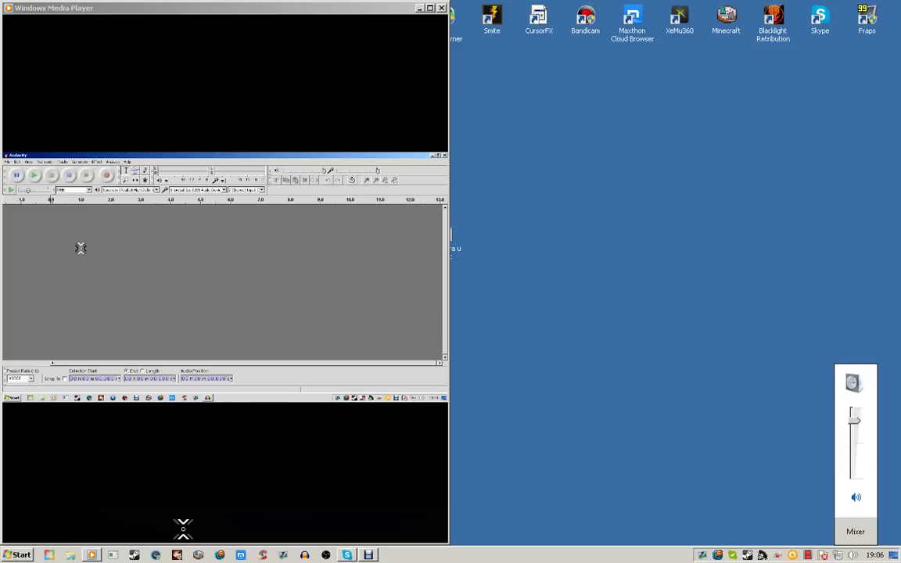
drag(854, 420, 855, 383)
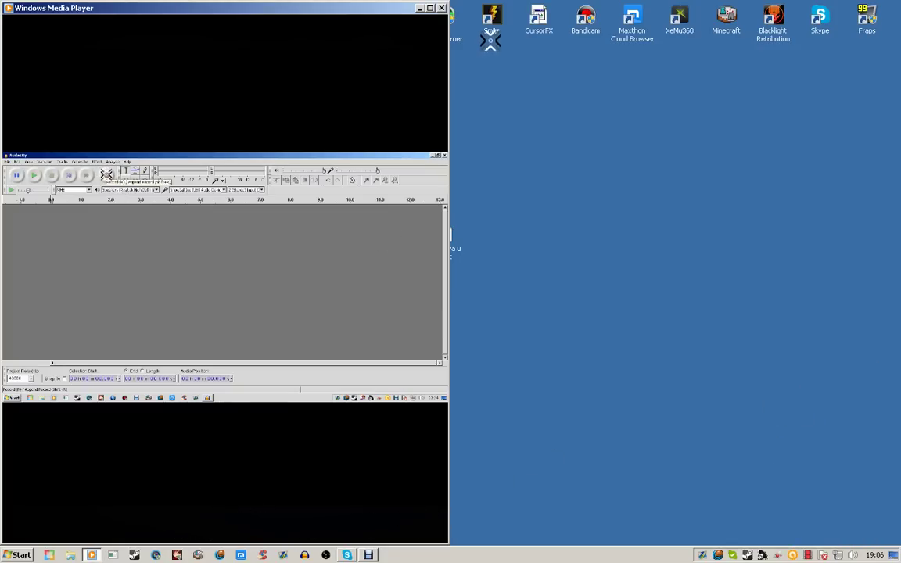
click(441, 7)
Briefly reopen the whateva u want WAV in Windows Media Player, close it, and reselect the file
double_click(439, 228)
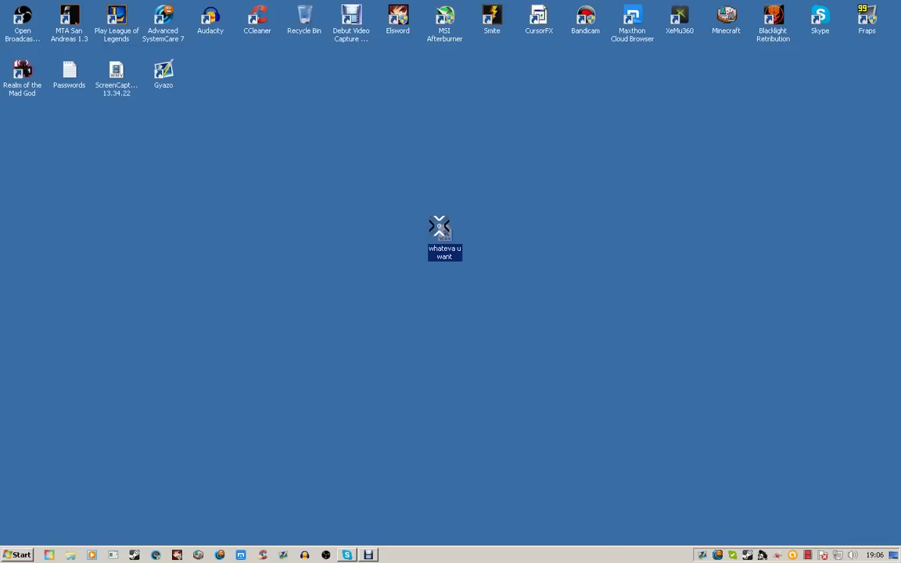
drag(474, 79, 900, 78)
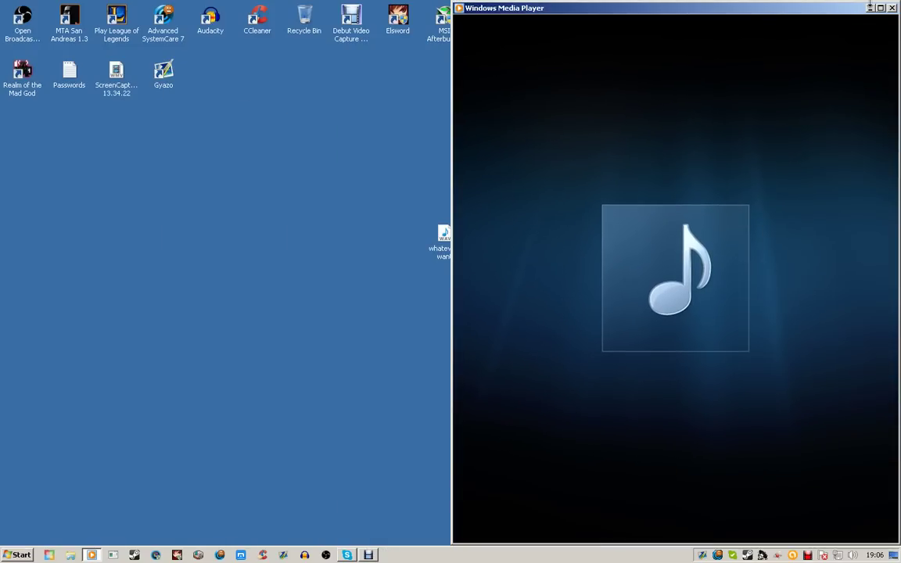
click(890, 8)
drag(356, 186, 509, 315)
Turn the system volume down nearly to zero and bring up Debut's recording control menu
click(853, 555)
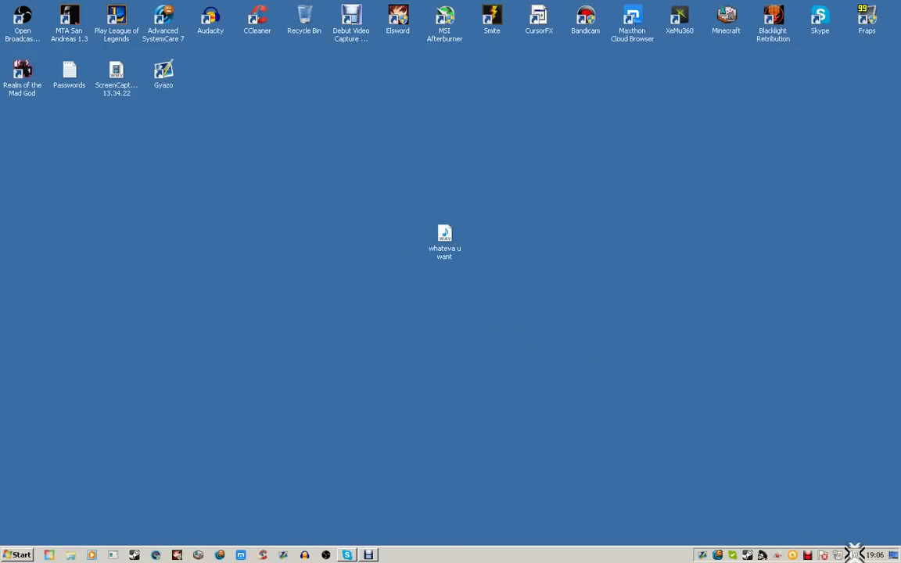
drag(854, 417, 853, 471)
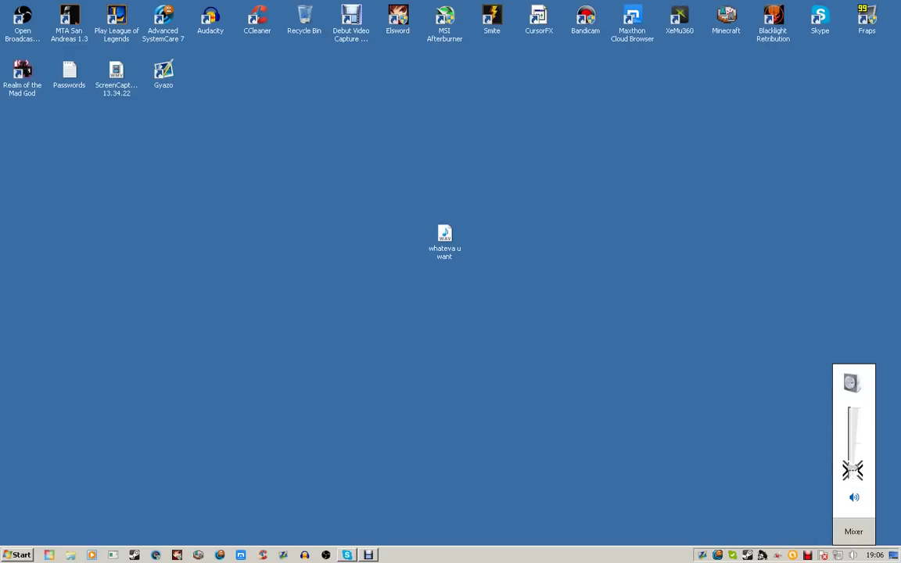
click(744, 491)
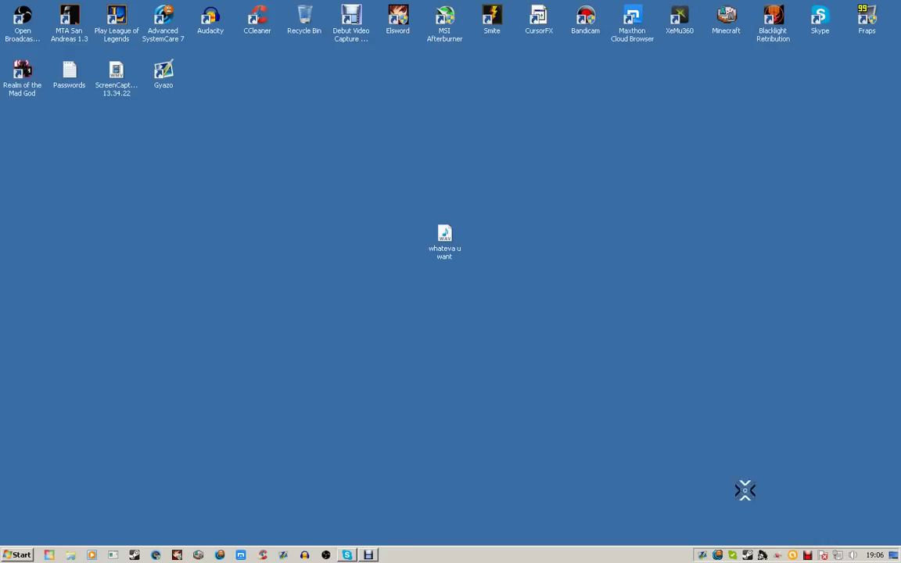
right_click(808, 553)
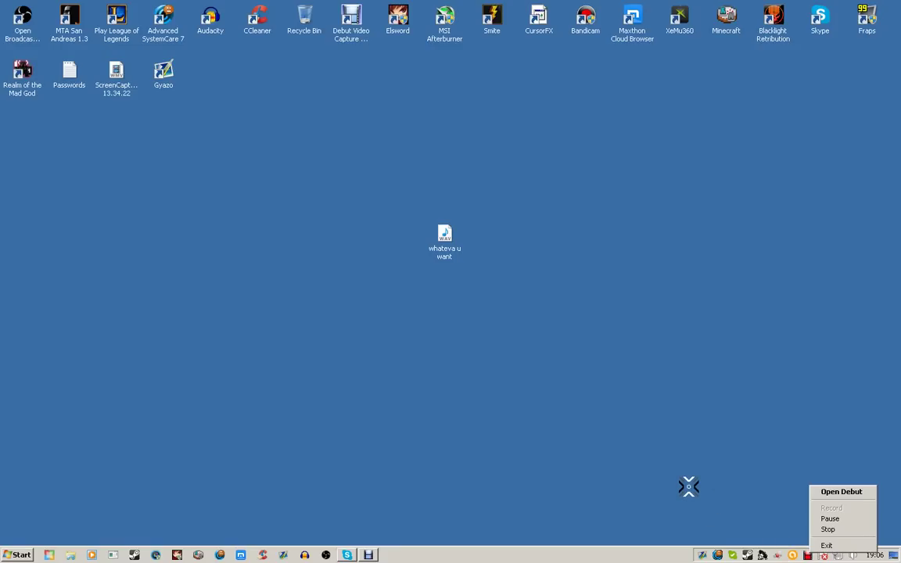